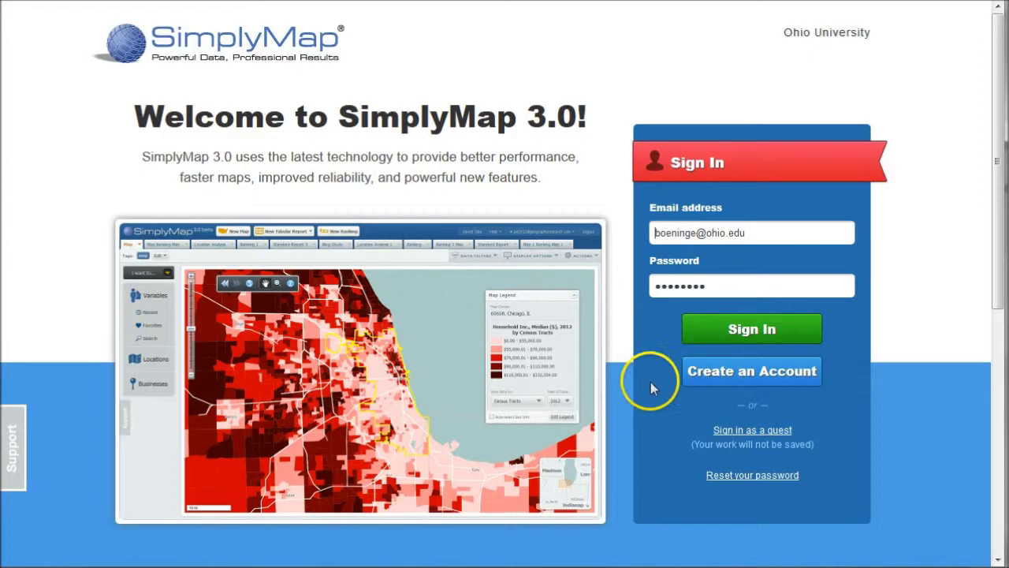
- Sign in to the SimplyMap account and start a new Ranking
{"action": "left_click", "coordinate": [722, 331]}
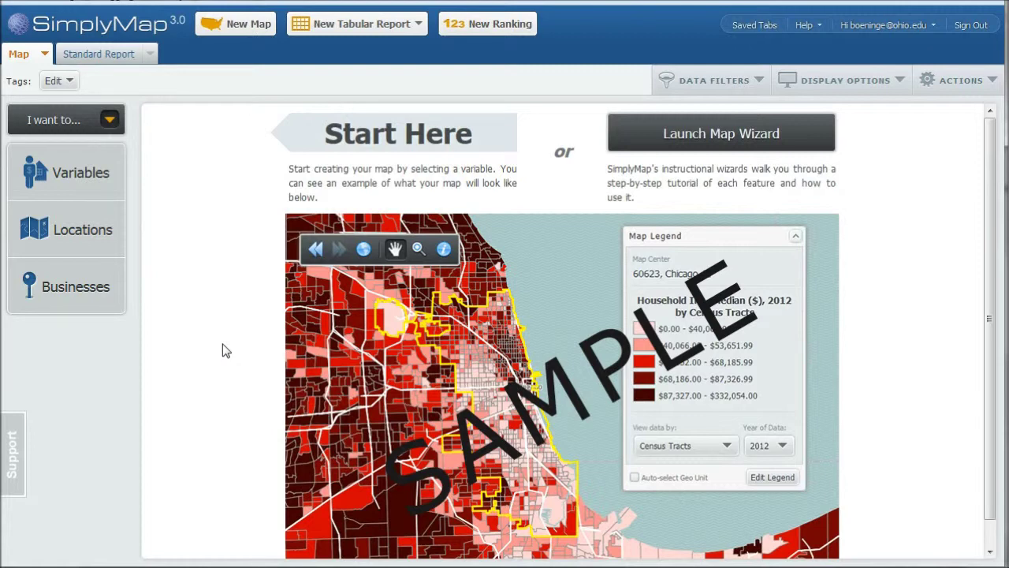
{"action": "scroll", "coordinate": [222, 351], "scroll_direction": "down", "scroll_amount": 1}
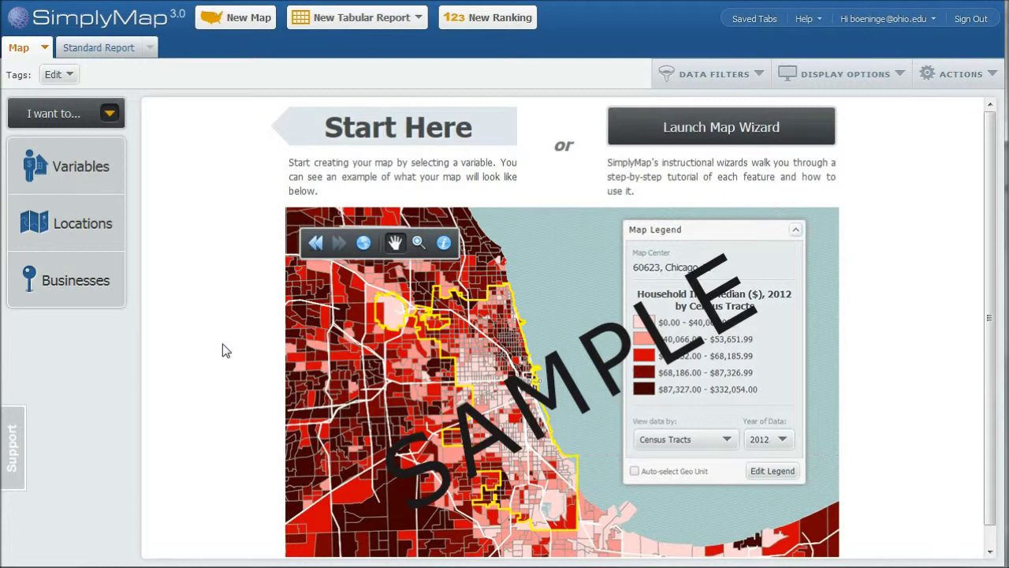
{"action": "left_click", "coordinate": [489, 21]}
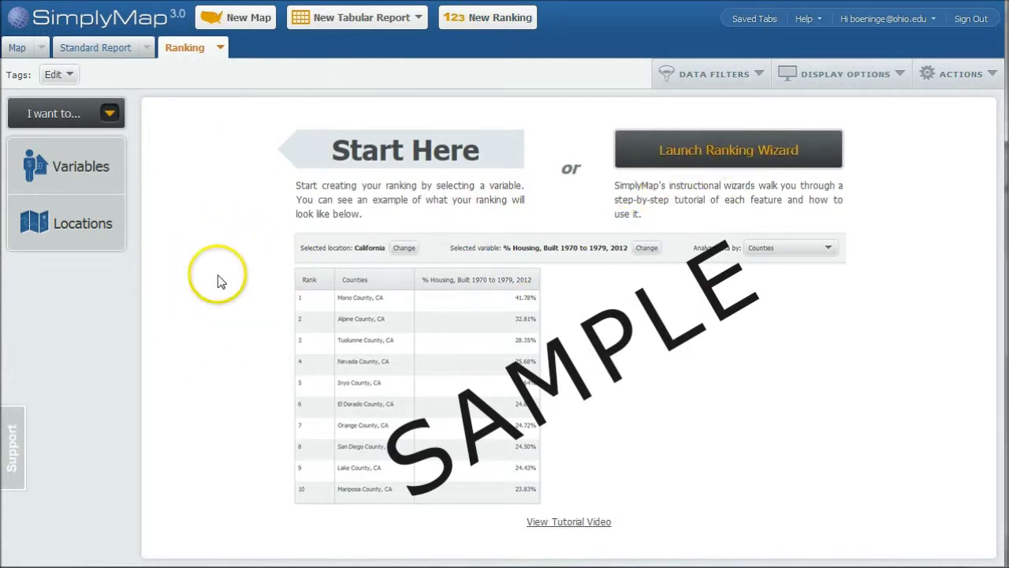
- Search variables for 'or' and add the organic foods HH uses? YES (2011) variable to the ranking
{"action": "left_click", "coordinate": [87, 168]}
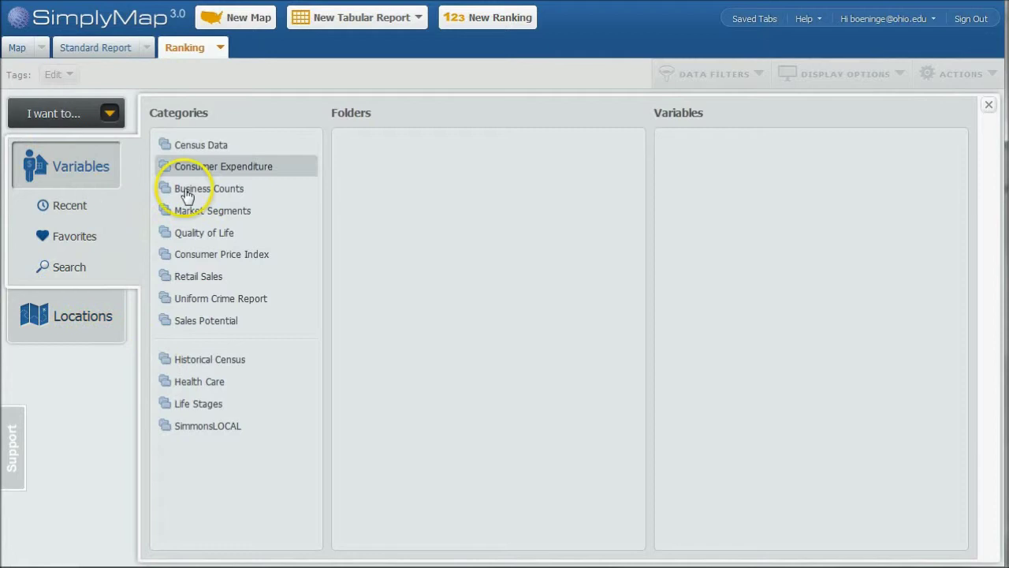
{"action": "left_click", "coordinate": [251, 172]}
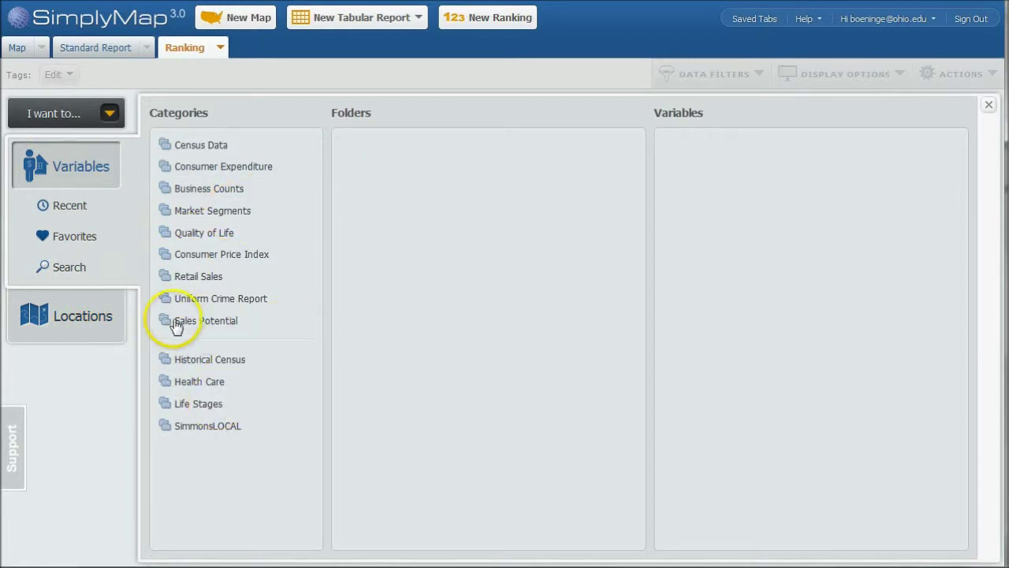
{"action": "left_click", "coordinate": [64, 270]}
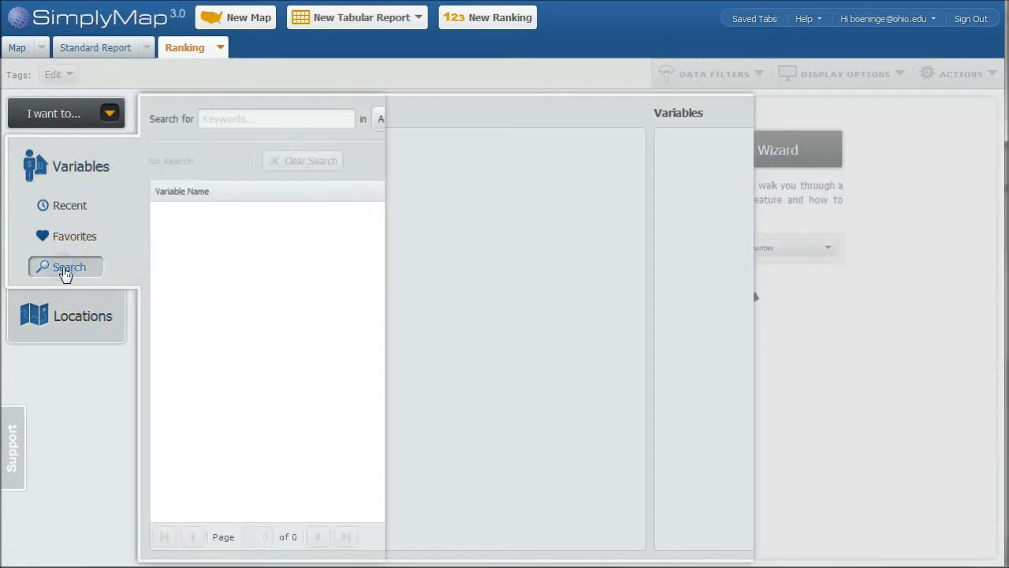
{"action": "left_click", "coordinate": [240, 119]}
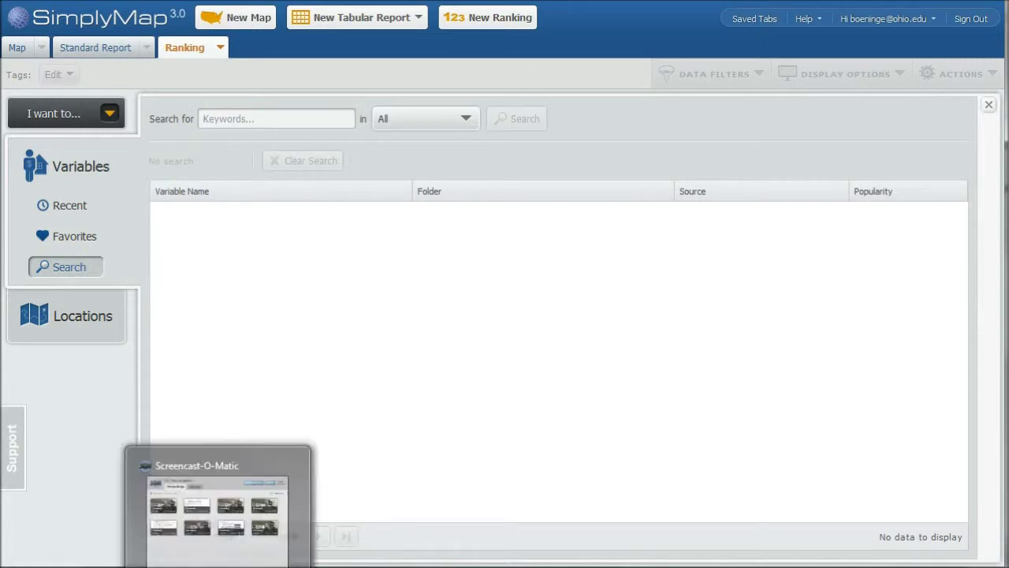
{"action": "type", "text": "organic"}
{"action": "key", "text": "Return"}
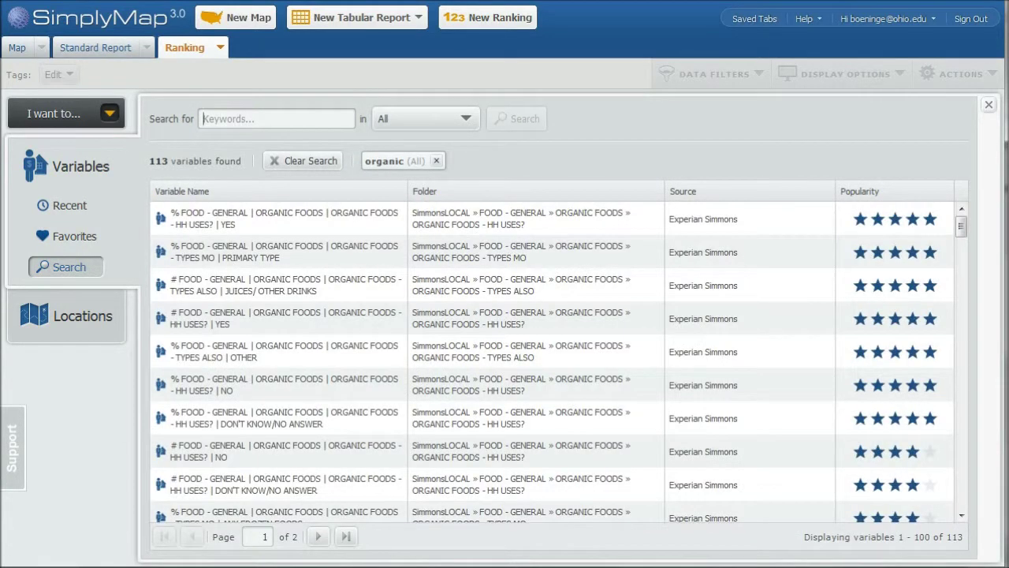
{"action": "mouse_move", "coordinate": [251, 225]}
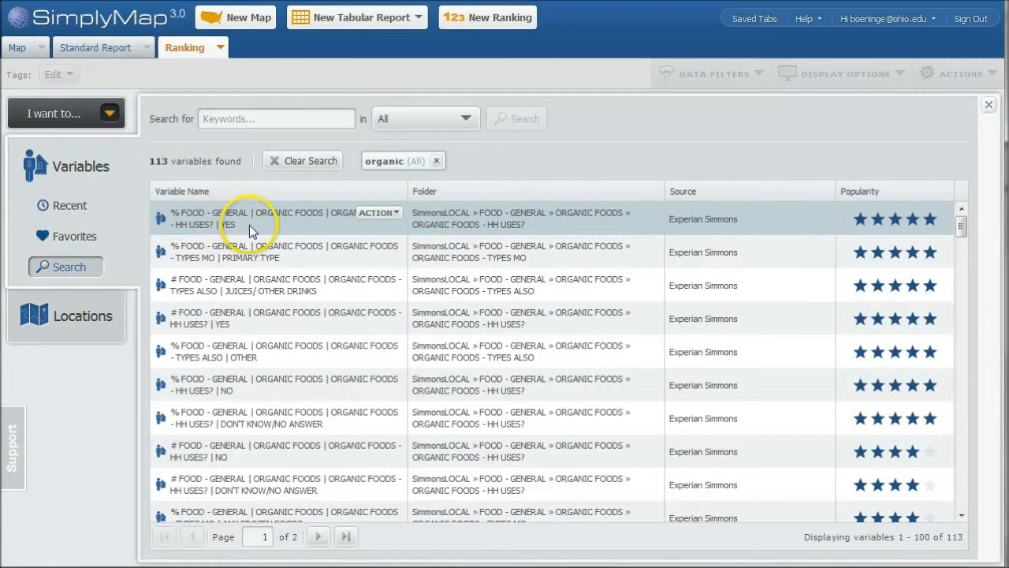
{"action": "left_click", "coordinate": [388, 223]}
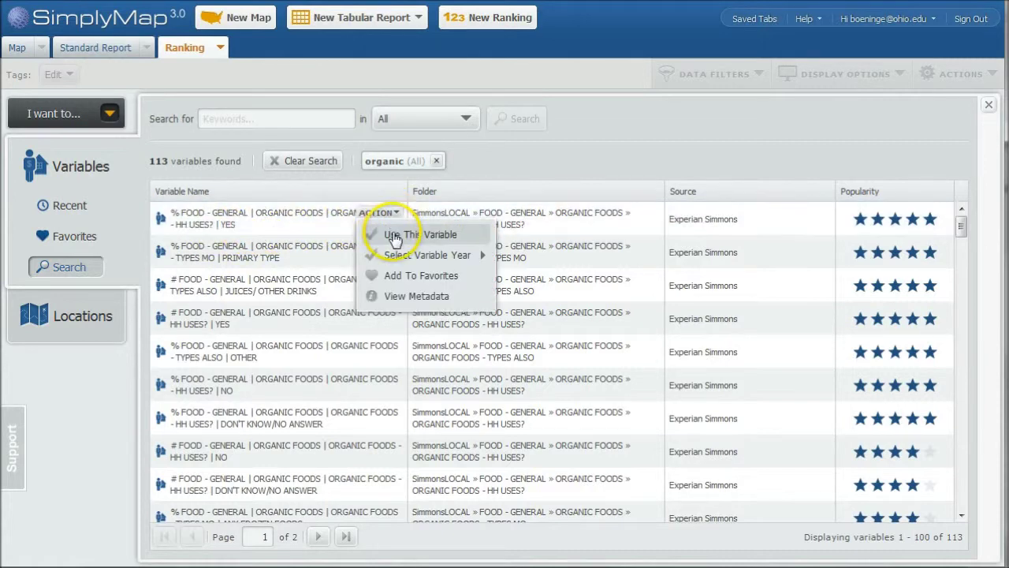
{"action": "left_click", "coordinate": [394, 236]}
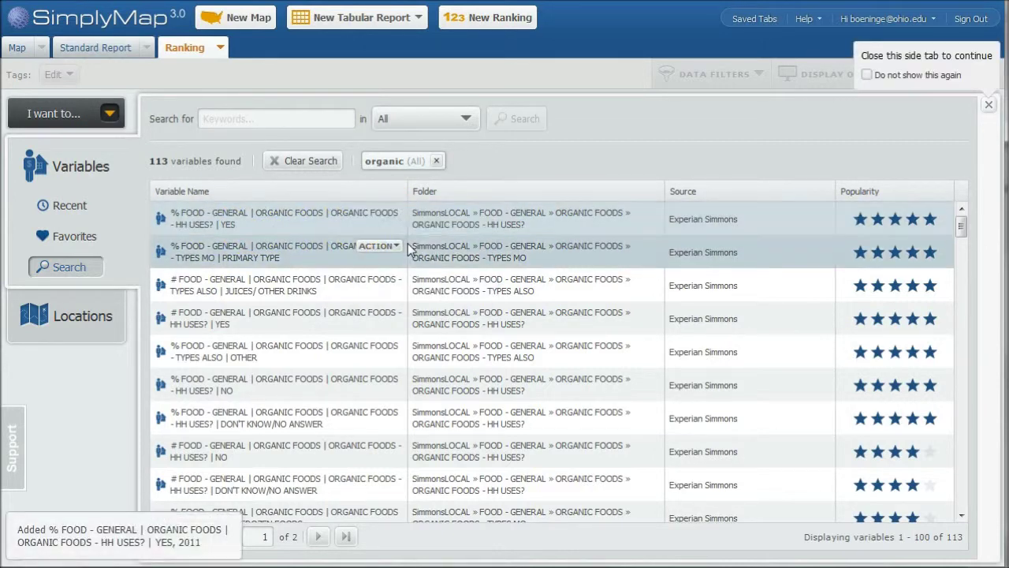
{"action": "left_click", "coordinate": [986, 108]}
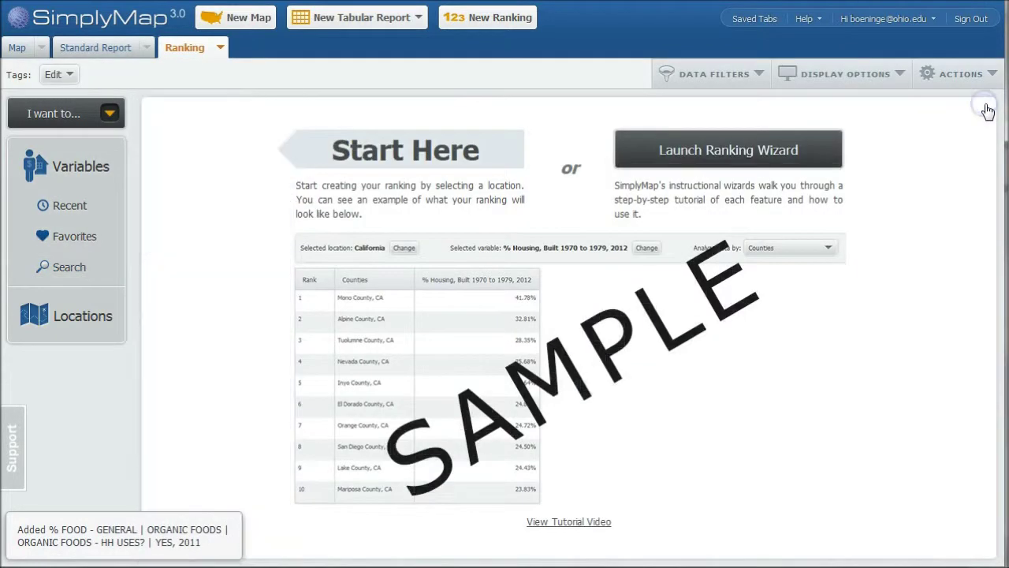
- Set the ranking location to USA, showing 27.38% for the organic-foods variable
{"action": "left_click", "coordinate": [86, 317]}
{"action": "left_click", "coordinate": [473, 145]}
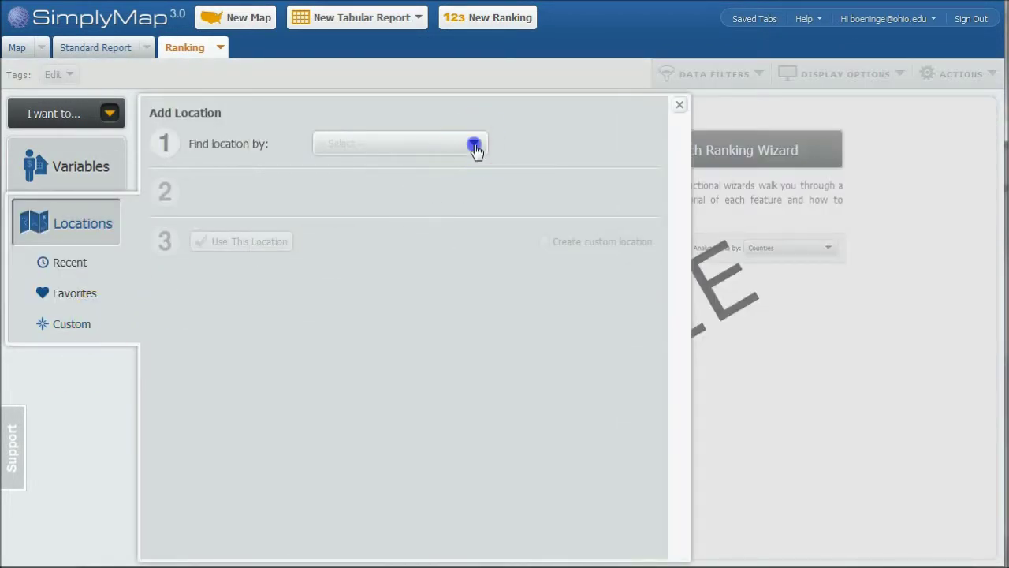
{"action": "left_click", "coordinate": [334, 172]}
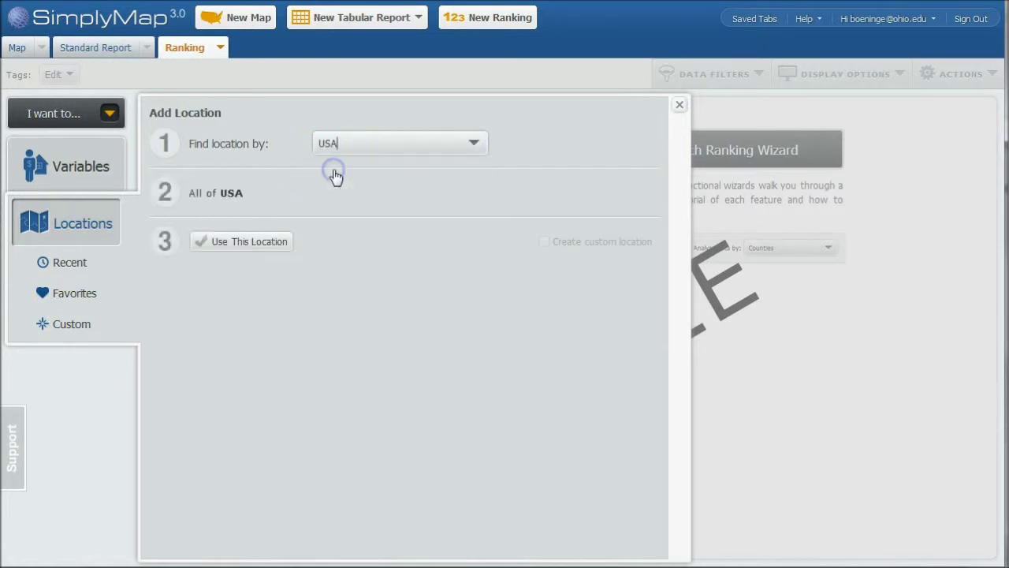
{"action": "left_click", "coordinate": [252, 247]}
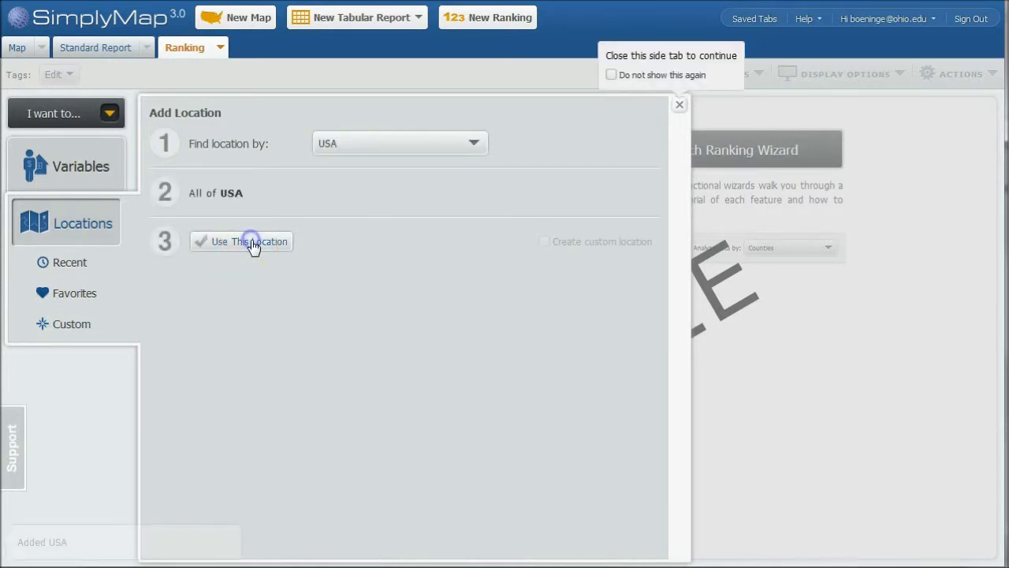
{"action": "left_click", "coordinate": [678, 104]}
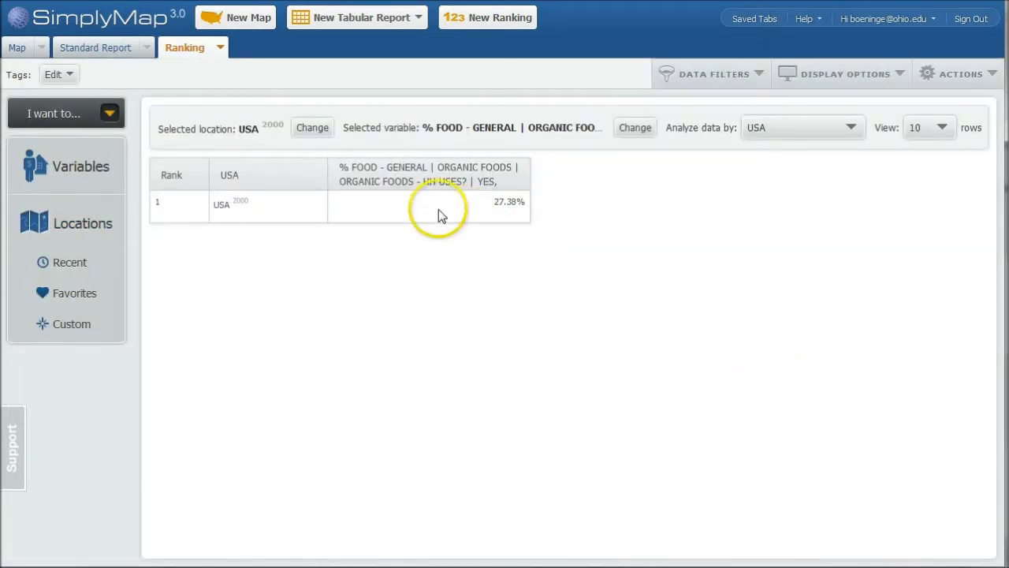
- Analyze the ranking by States and show 50 rows per page
{"action": "left_click", "coordinate": [850, 127]}
{"action": "left_click", "coordinate": [767, 175]}
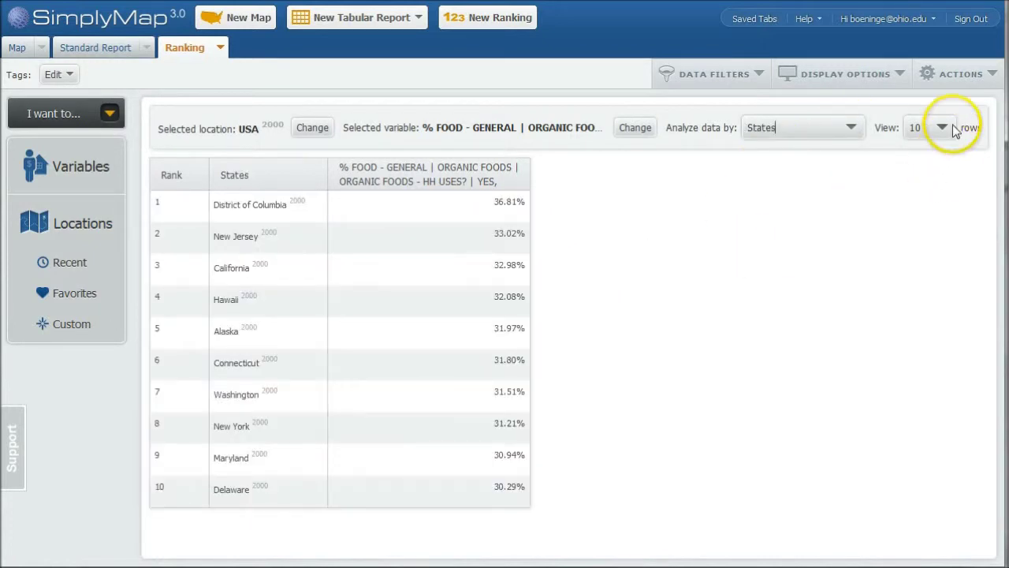
{"action": "left_click", "coordinate": [947, 125]}
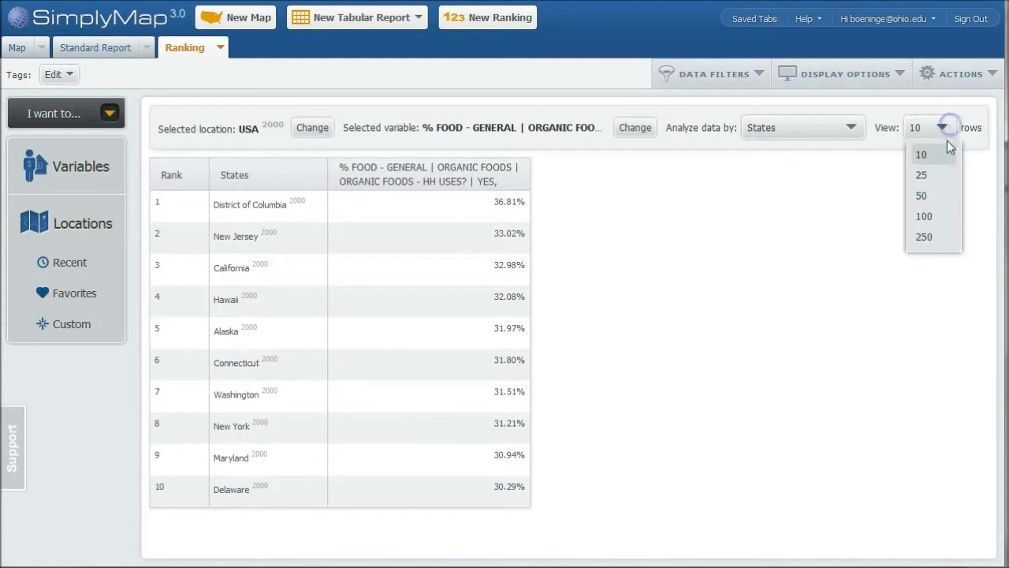
{"action": "left_click", "coordinate": [933, 204]}
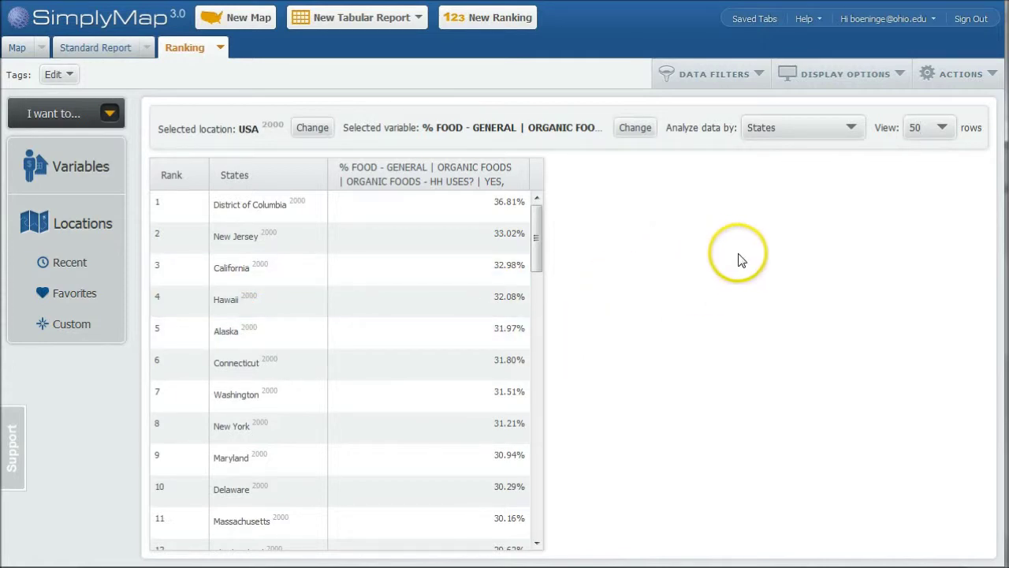
- Switch to a Standard Report and add Alabama as a location, found by state
{"action": "left_click", "coordinate": [94, 50]}
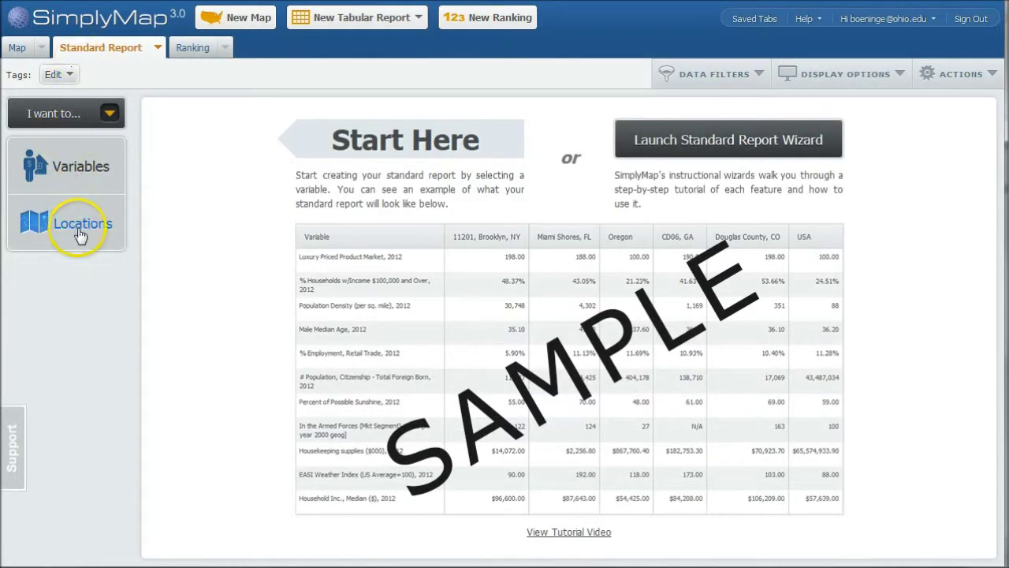
{"action": "left_click", "coordinate": [81, 226]}
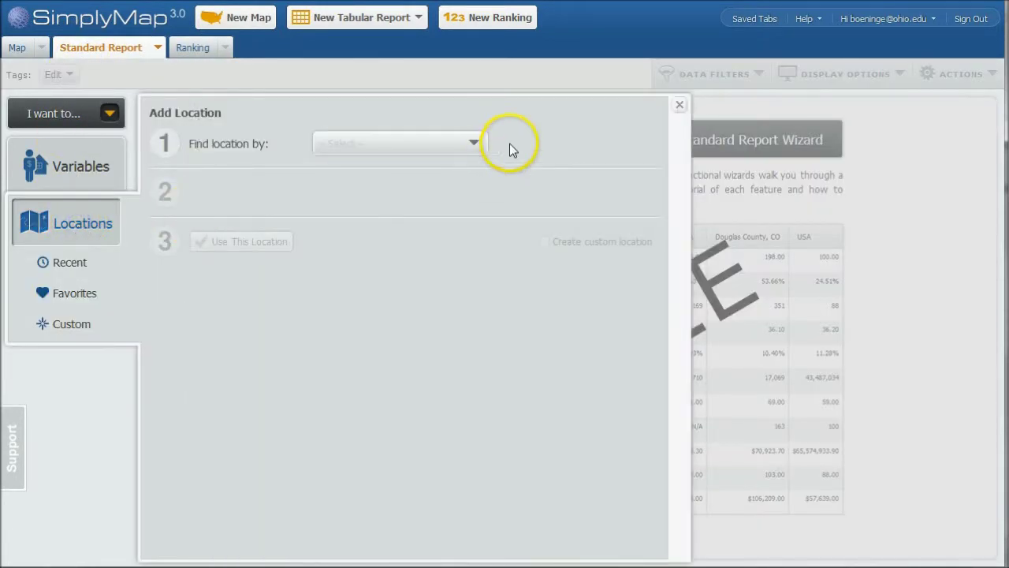
{"action": "left_click", "coordinate": [470, 143]}
{"action": "left_click", "coordinate": [376, 190]}
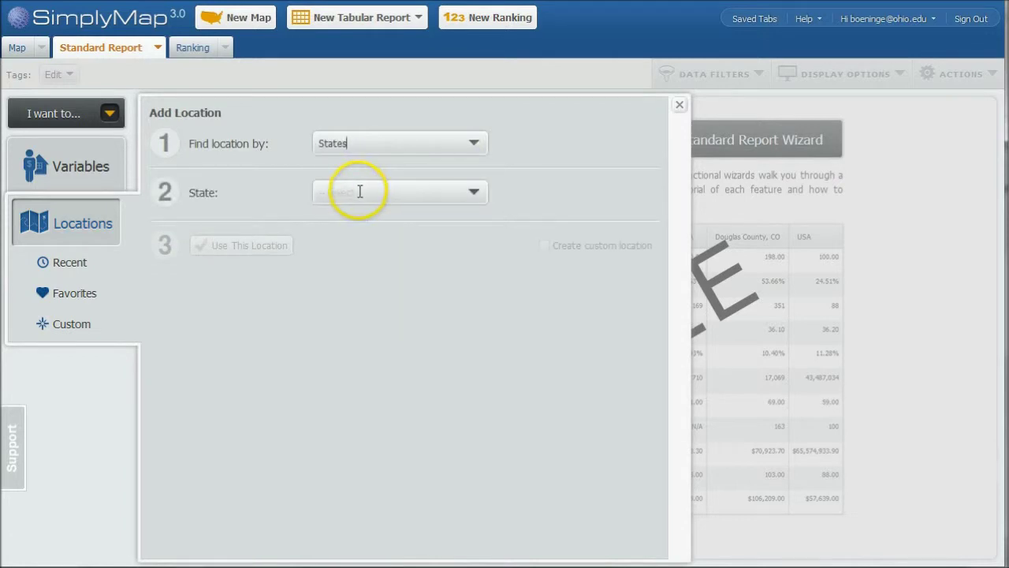
{"action": "left_click", "coordinate": [436, 194]}
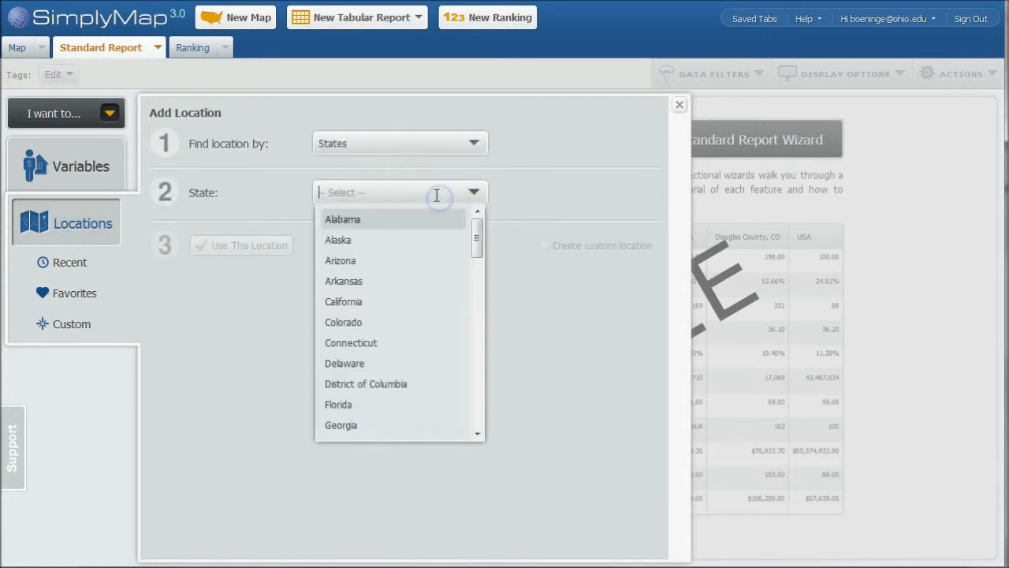
{"action": "left_click", "coordinate": [338, 218]}
{"action": "left_click", "coordinate": [245, 245]}
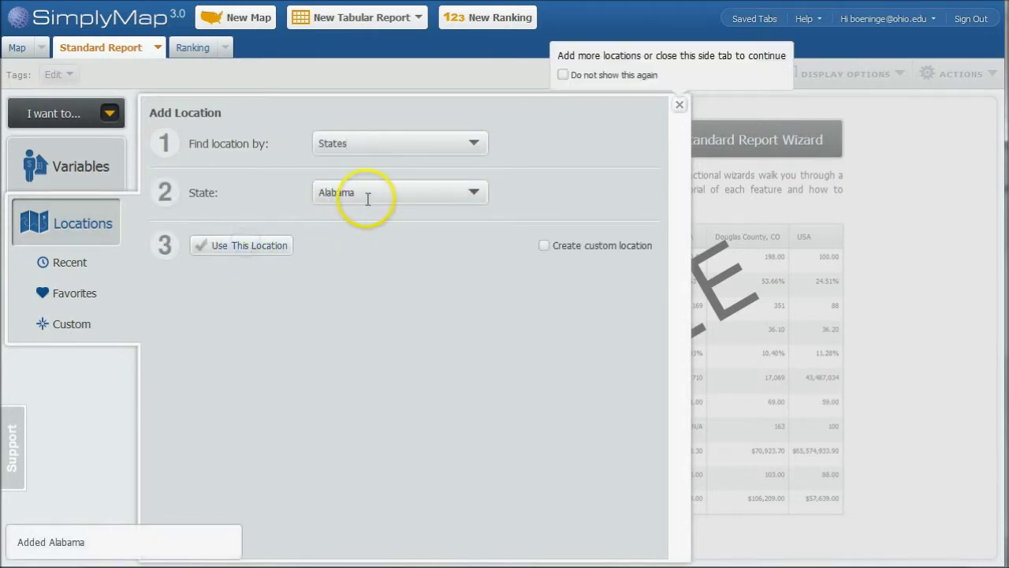
- Add Ohio as a second report location by typing 'ohio' in the state field
{"action": "left_click", "coordinate": [370, 194]}
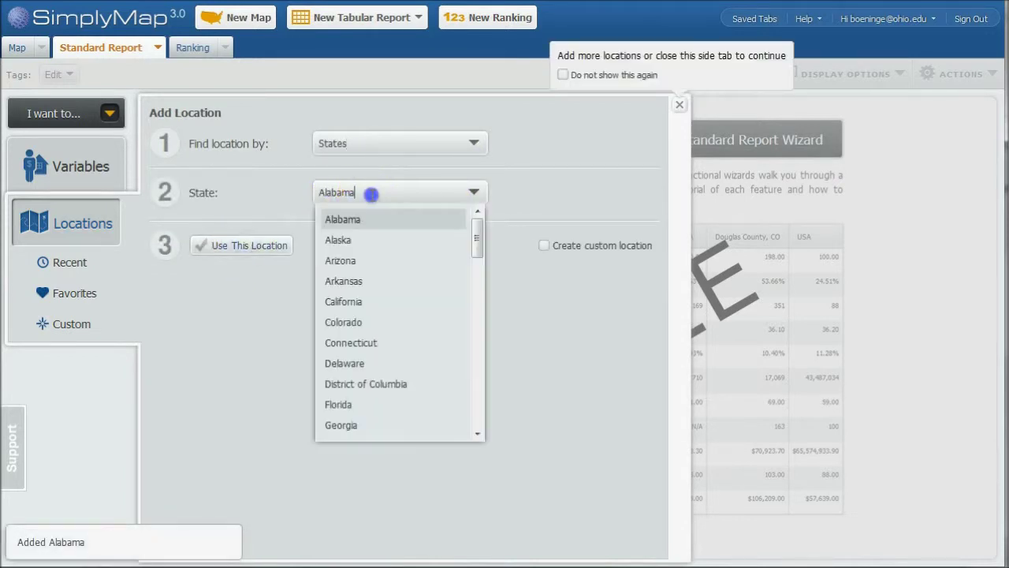
{"action": "left_click", "coordinate": [470, 193]}
{"action": "key", "text": "BackSpace"}
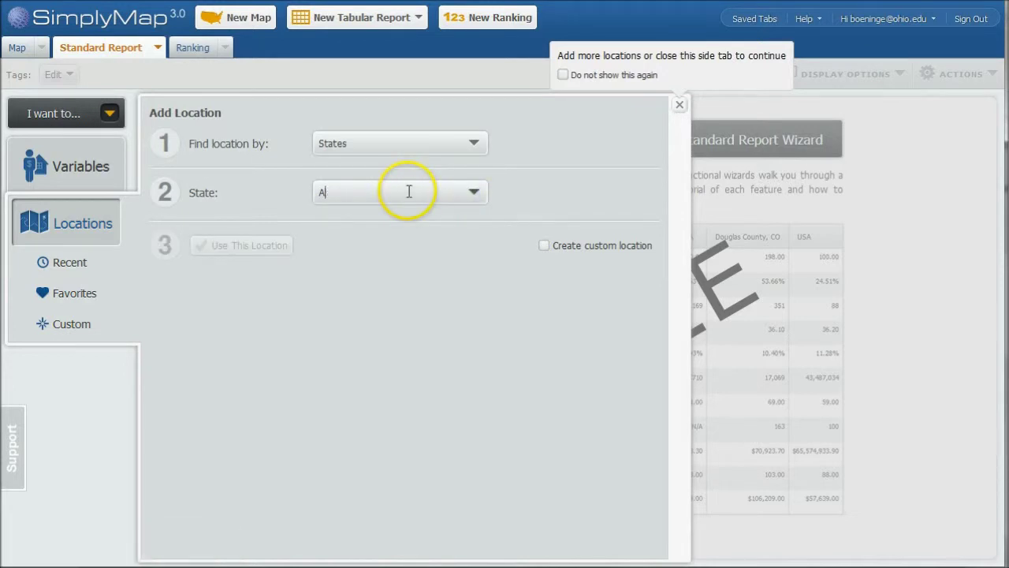
{"action": "key", "text": "BackSpace"}
{"action": "type", "text": "ohio"}
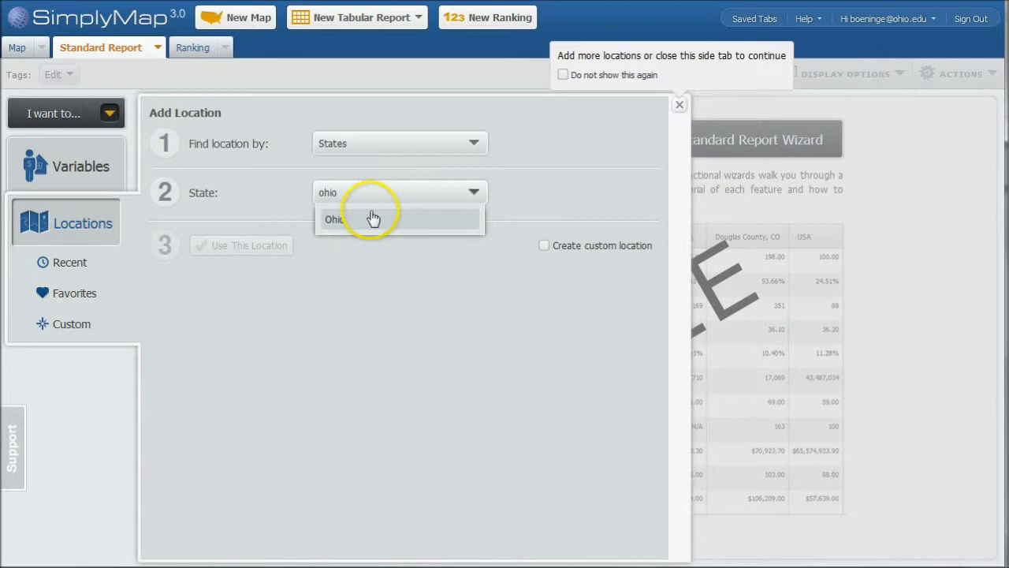
{"action": "left_click", "coordinate": [349, 219]}
{"action": "left_click", "coordinate": [252, 247]}
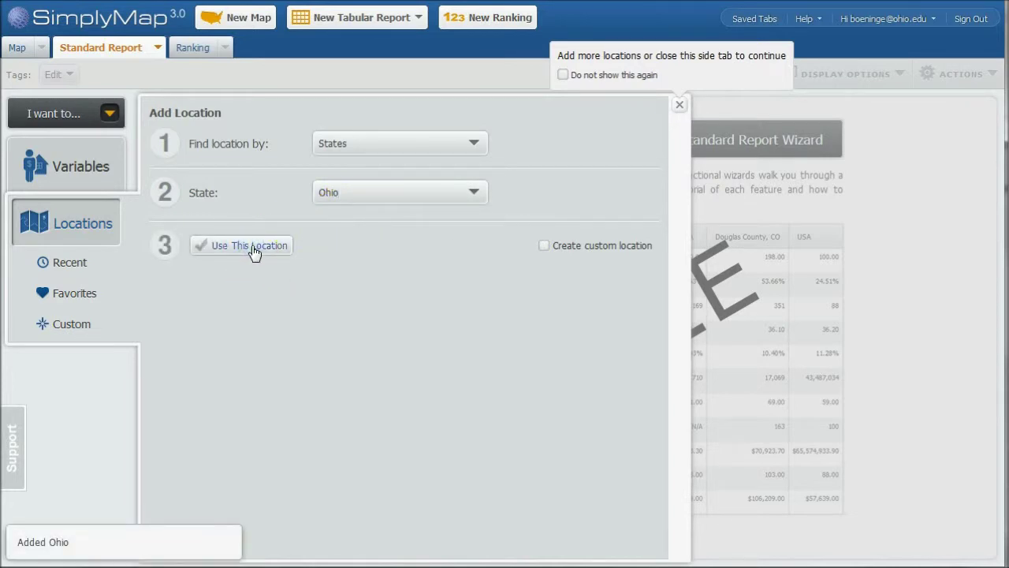
{"action": "left_click", "coordinate": [679, 104]}
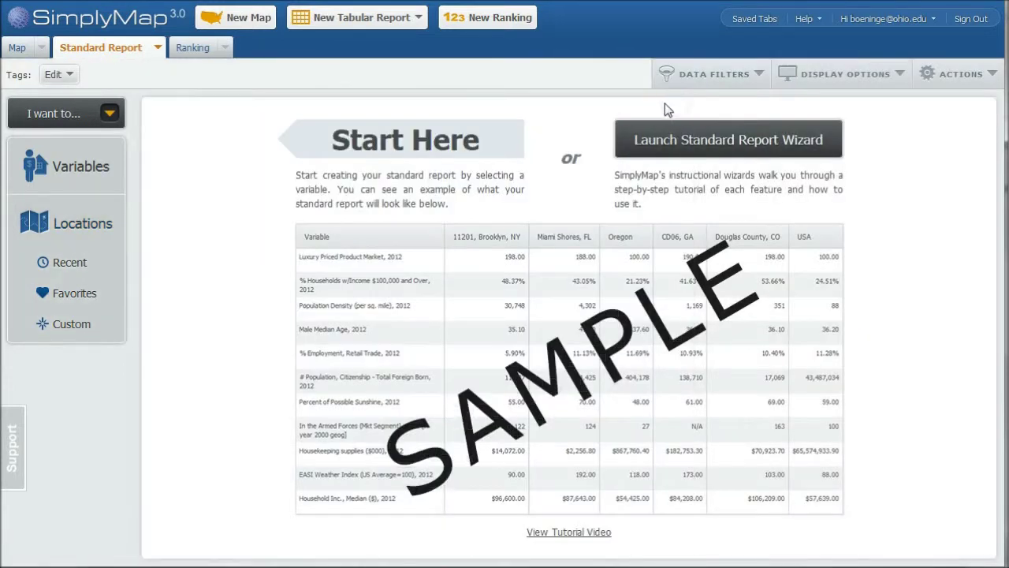
- Add the recently used organic foods YES variable to the report
{"action": "left_click", "coordinate": [71, 170]}
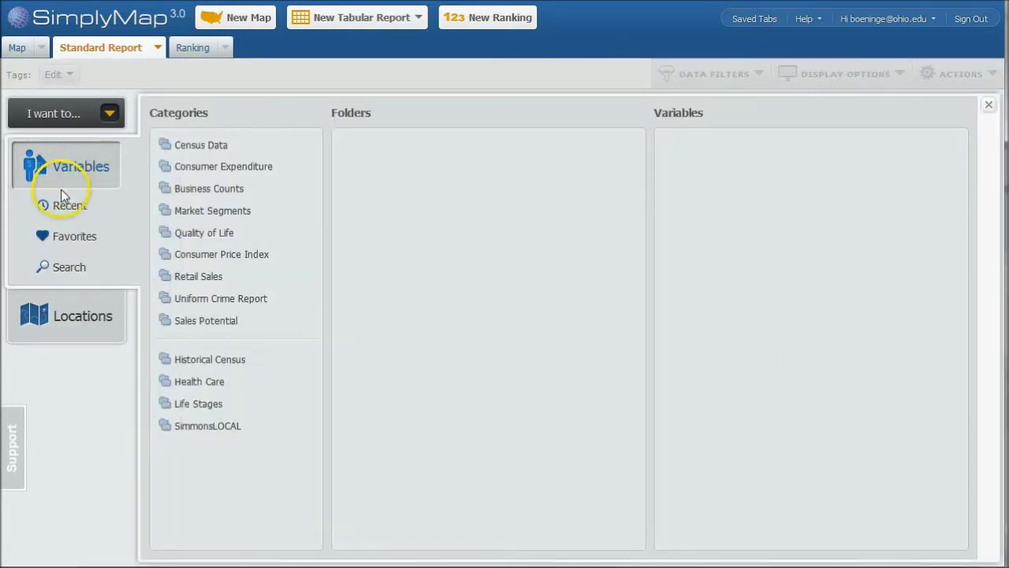
{"action": "left_click", "coordinate": [65, 207]}
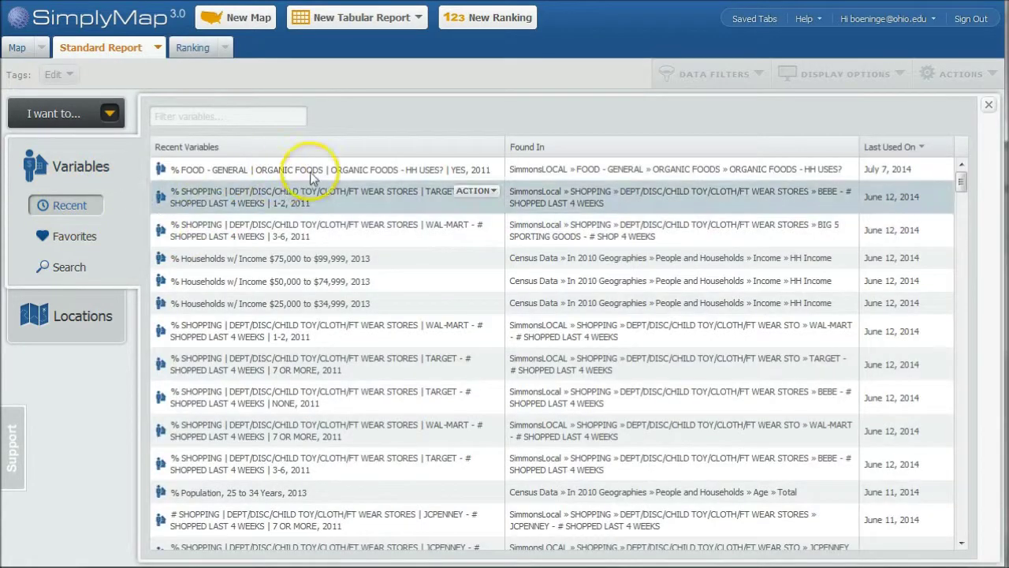
{"action": "left_click", "coordinate": [473, 170]}
{"action": "left_click", "coordinate": [485, 190]}
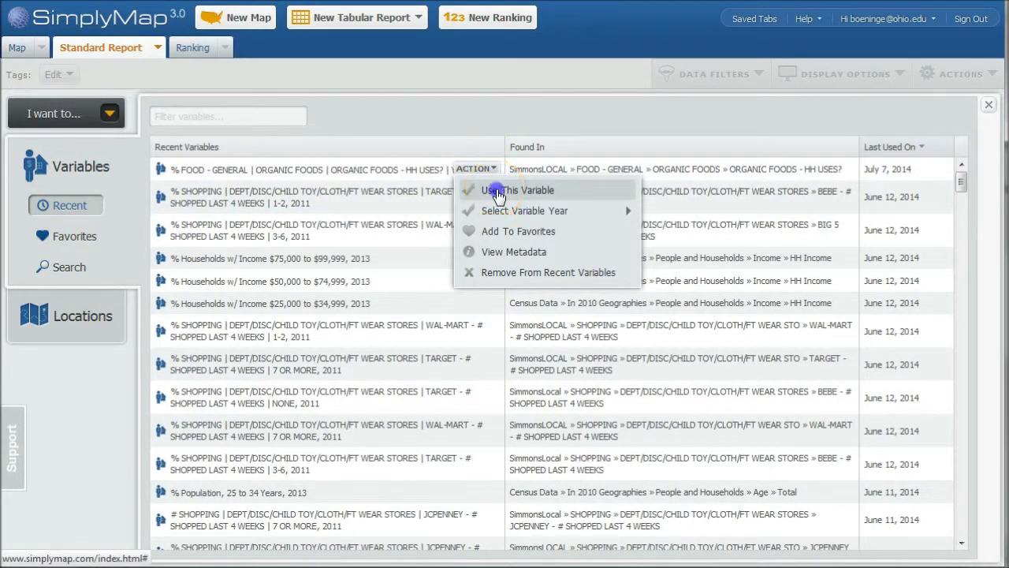
{"action": "left_click", "coordinate": [495, 192]}
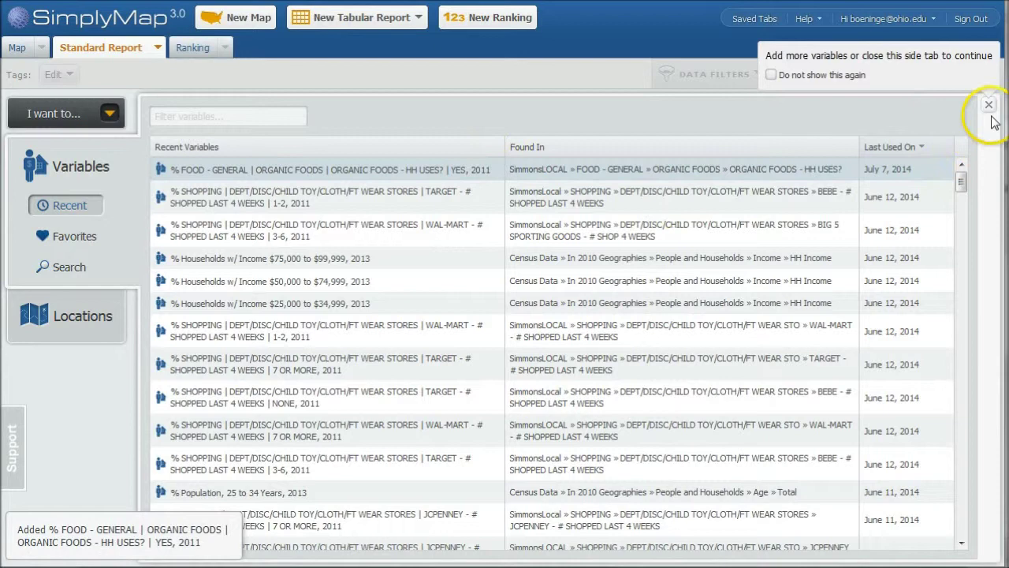
{"action": "left_click", "coordinate": [991, 105]}
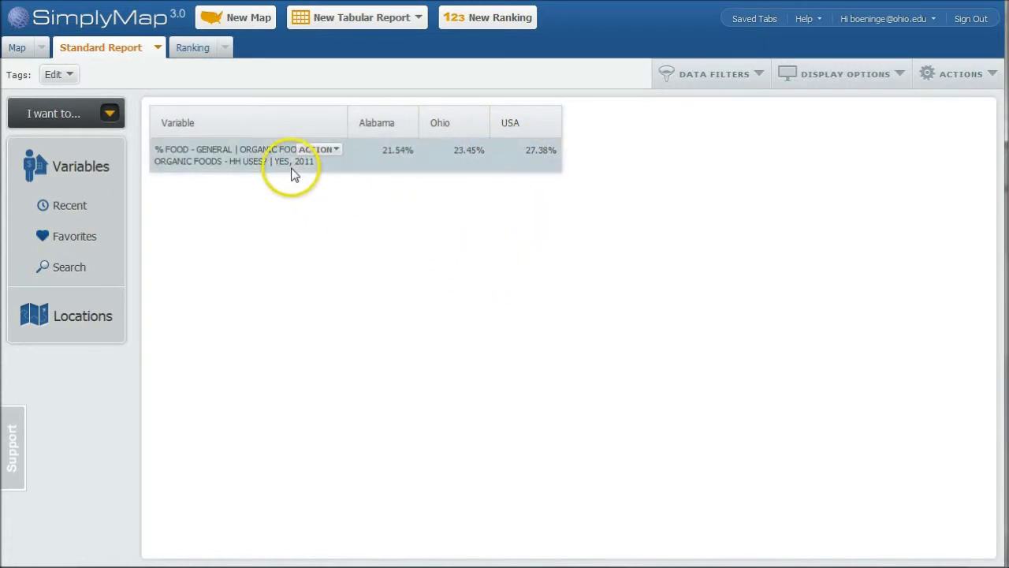
{"action": "left_click", "coordinate": [335, 150]}
{"action": "left_click", "coordinate": [217, 217]}
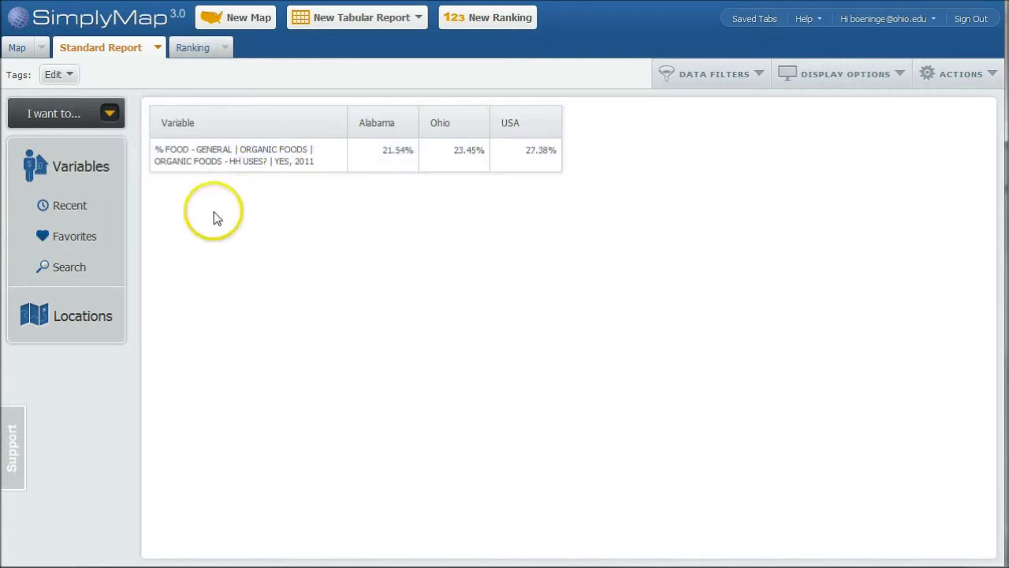
{"action": "left_click", "coordinate": [334, 150]}
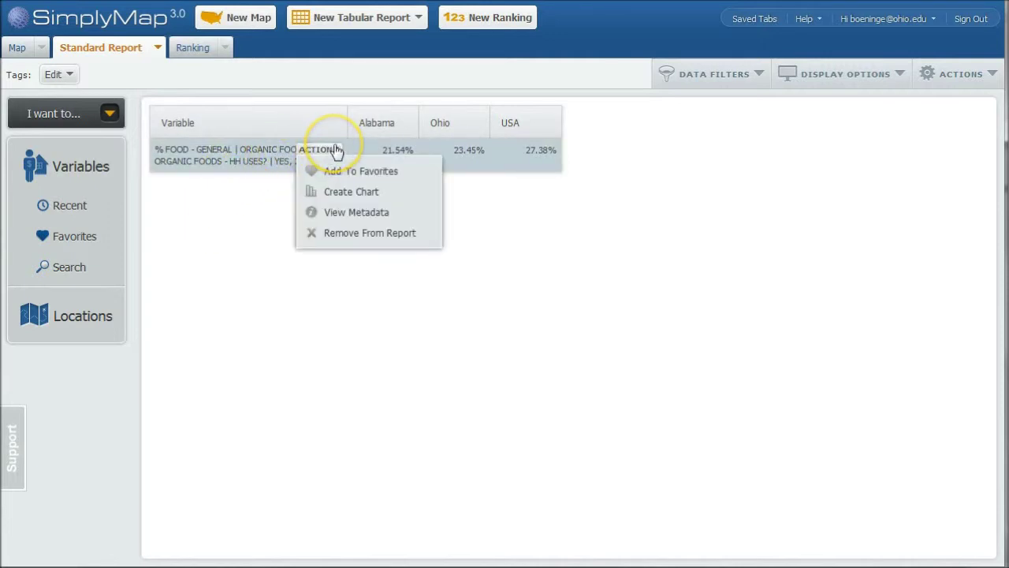
{"action": "left_click", "coordinate": [347, 212]}
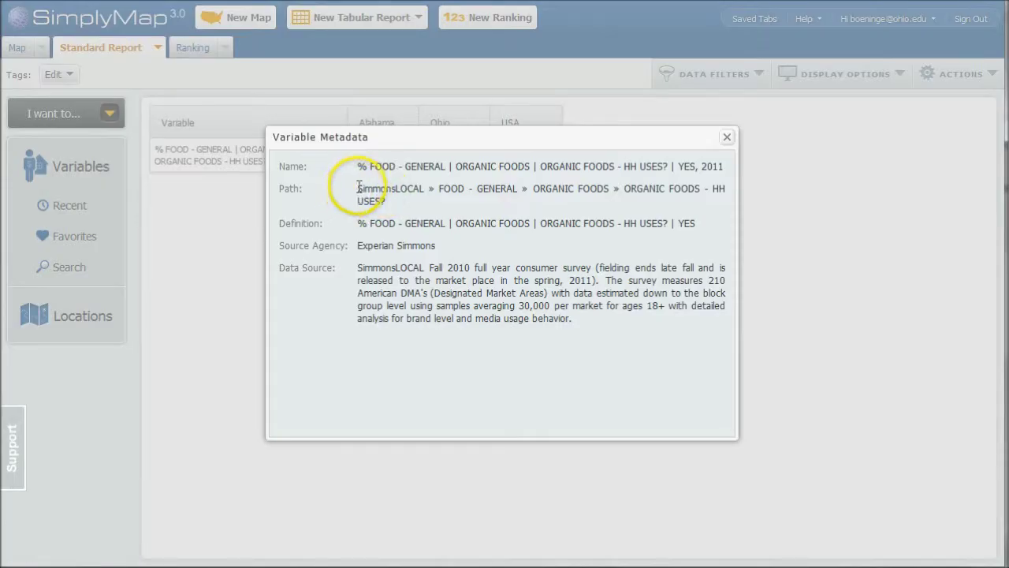
{"action": "triple_click", "coordinate": [402, 203]}
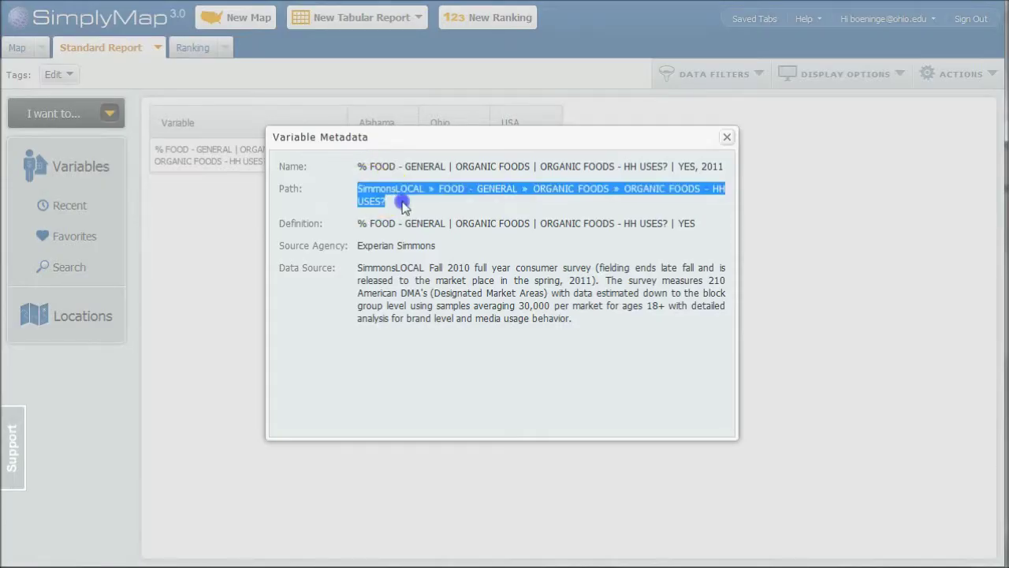
{"action": "left_click", "coordinate": [726, 136]}
{"action": "left_click", "coordinate": [51, 268]}
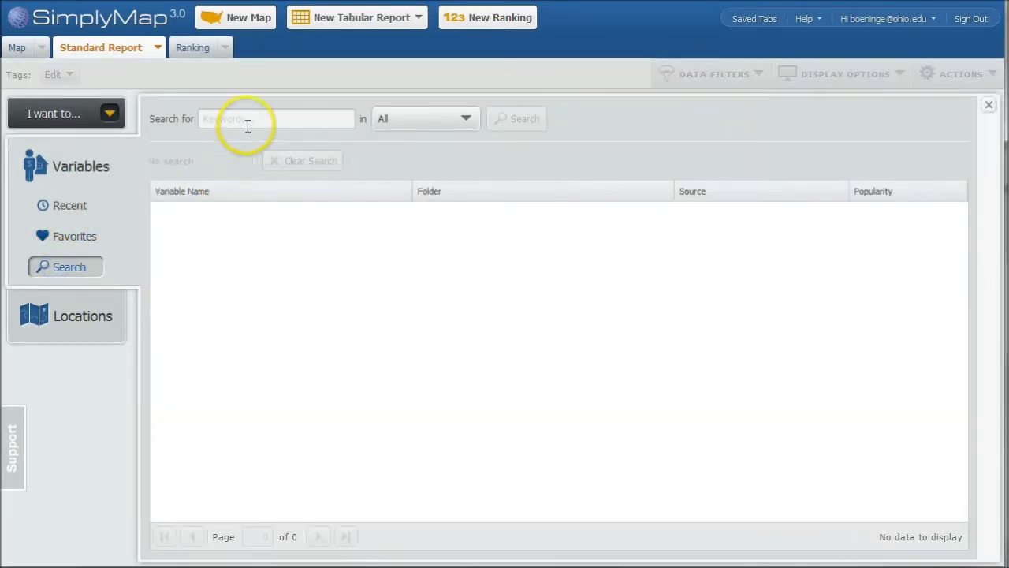
{"action": "left_click", "coordinate": [247, 120]}
{"action": "type", "text": "organic"}
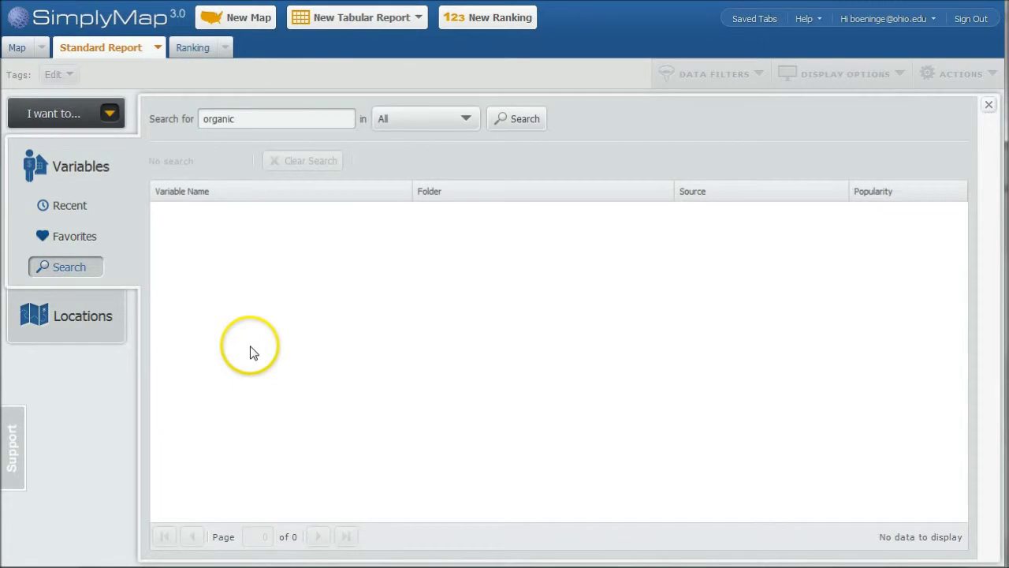
{"action": "key", "text": "Return"}
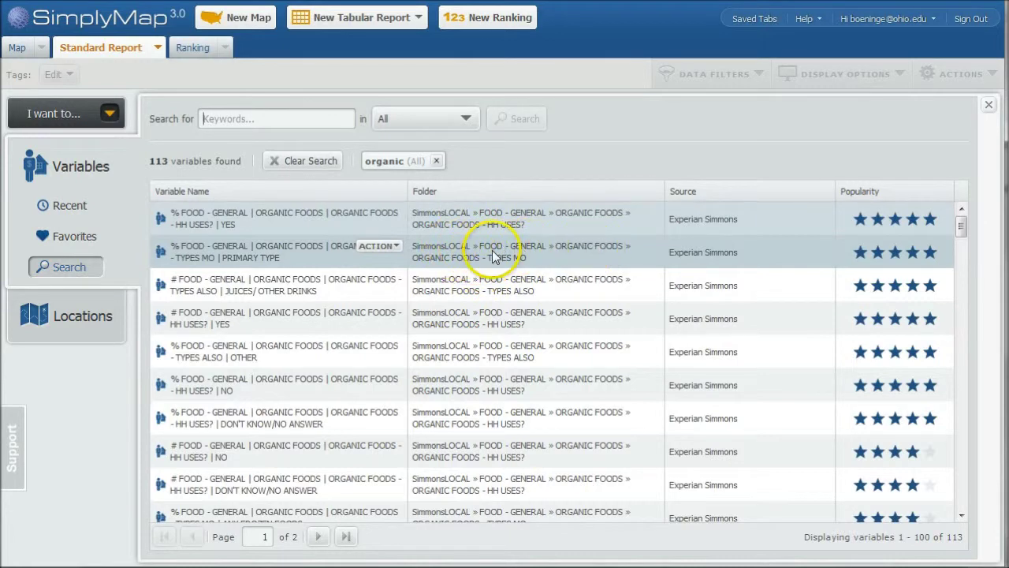
{"action": "mouse_move", "coordinate": [552, 219]}
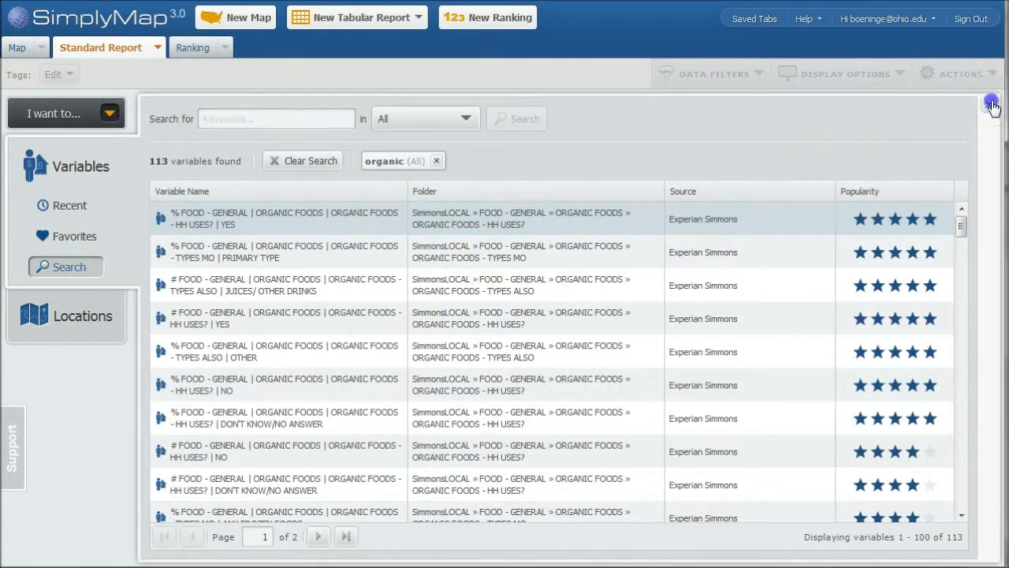
{"action": "left_click", "coordinate": [988, 104]}
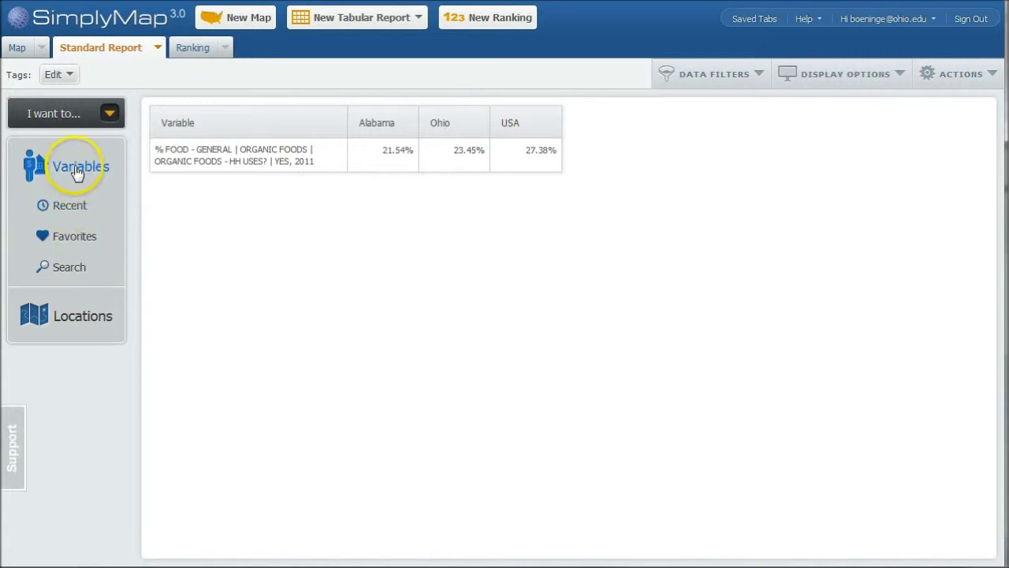
- Browse to the SimmonsLOCAL FOOD - GENERAL > ORGANIC FOODS variable folder
{"action": "left_click", "coordinate": [75, 172]}
{"action": "left_click", "coordinate": [179, 315]}
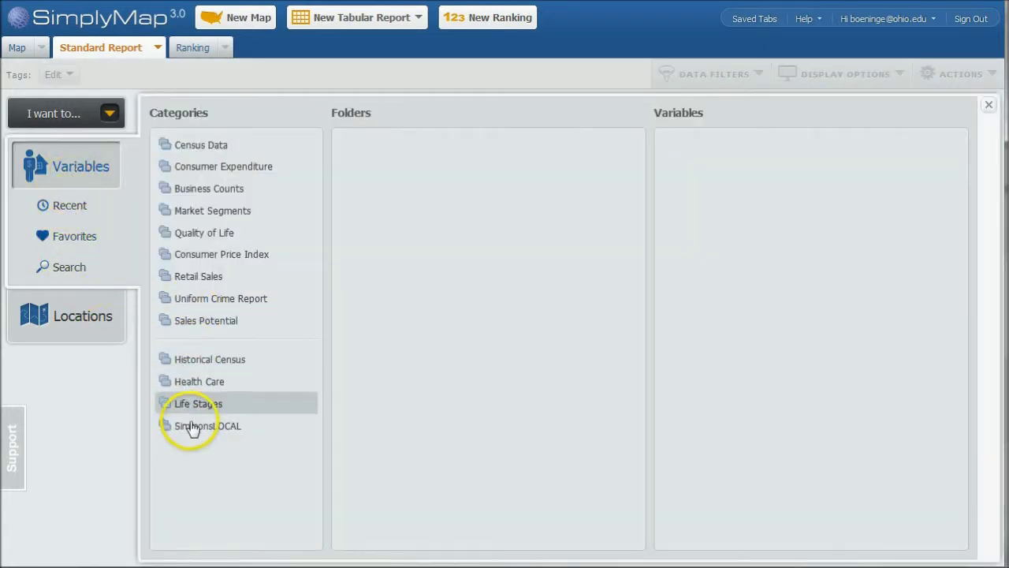
{"action": "left_click", "coordinate": [194, 428]}
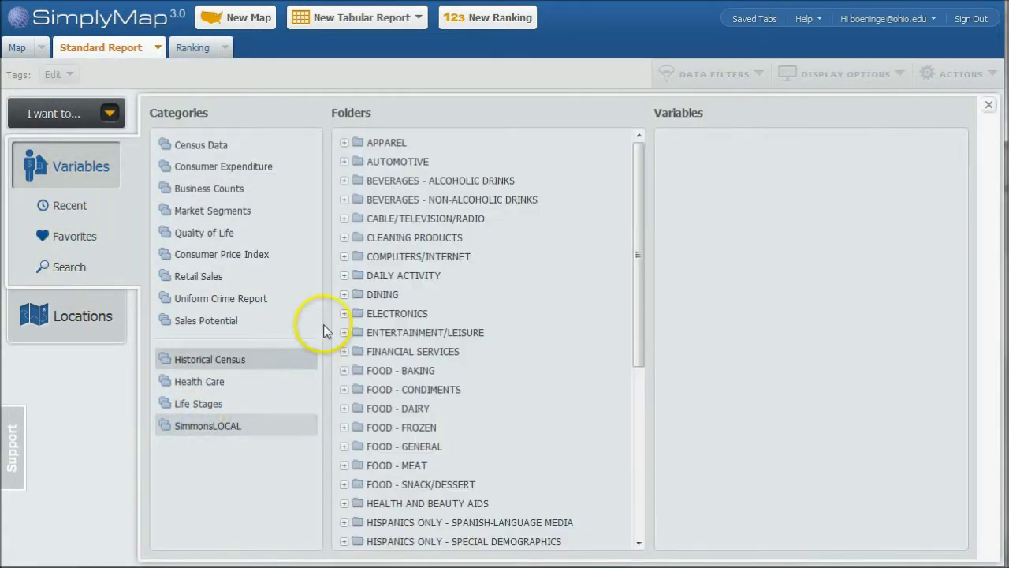
{"action": "left_click", "coordinate": [344, 446]}
{"action": "scroll", "coordinate": [394, 387], "scroll_direction": "down", "scroll_amount": 3}
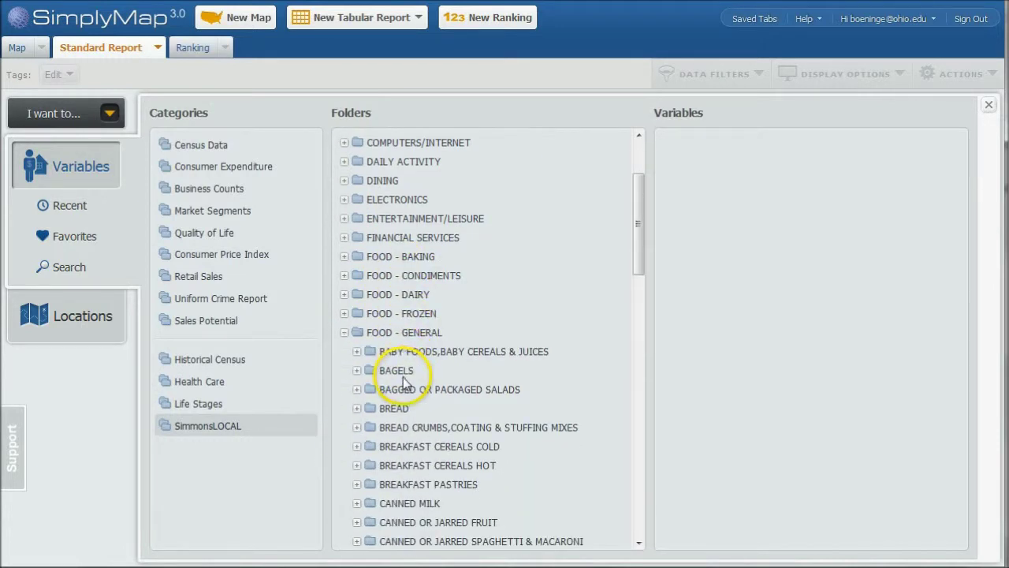
{"action": "scroll", "coordinate": [398, 374], "scroll_direction": "down", "scroll_amount": 2}
{"action": "scroll", "coordinate": [398, 374], "scroll_direction": "down", "scroll_amount": 2}
{"action": "scroll", "coordinate": [398, 375], "scroll_direction": "down", "scroll_amount": 2}
{"action": "scroll", "coordinate": [394, 382], "scroll_direction": "down", "scroll_amount": 2}
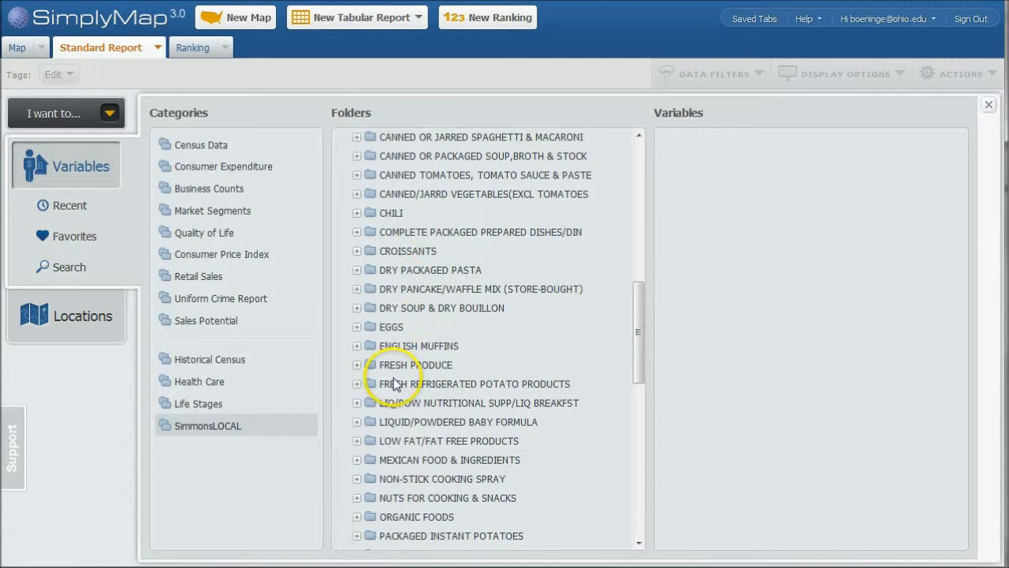
{"action": "scroll", "coordinate": [394, 384], "scroll_direction": "down", "scroll_amount": 3}
{"action": "left_click", "coordinate": [391, 389]}
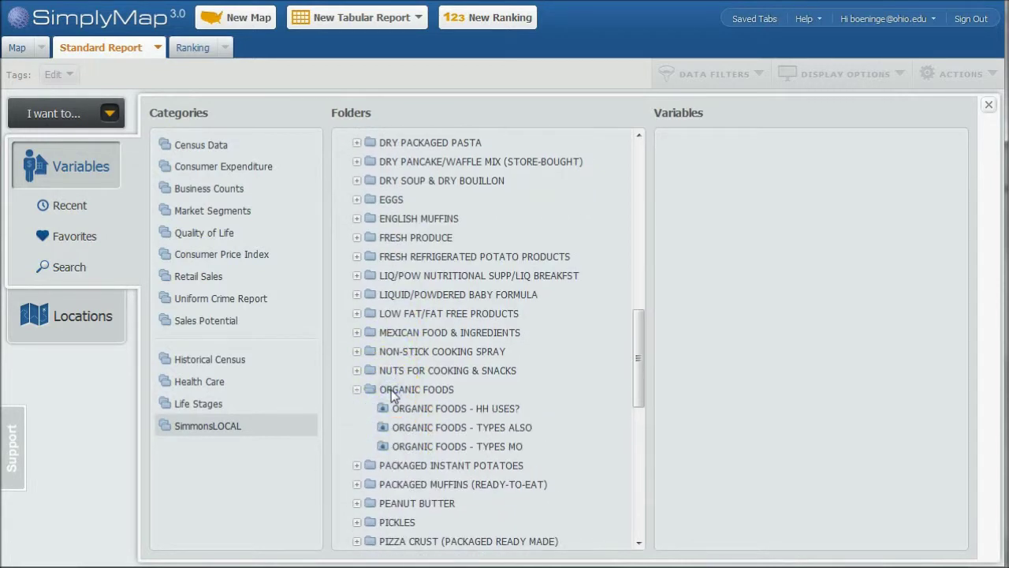
- Add all six HH USES? and all 34 TYPES MO variables to the report
{"action": "left_click", "coordinate": [453, 408]}
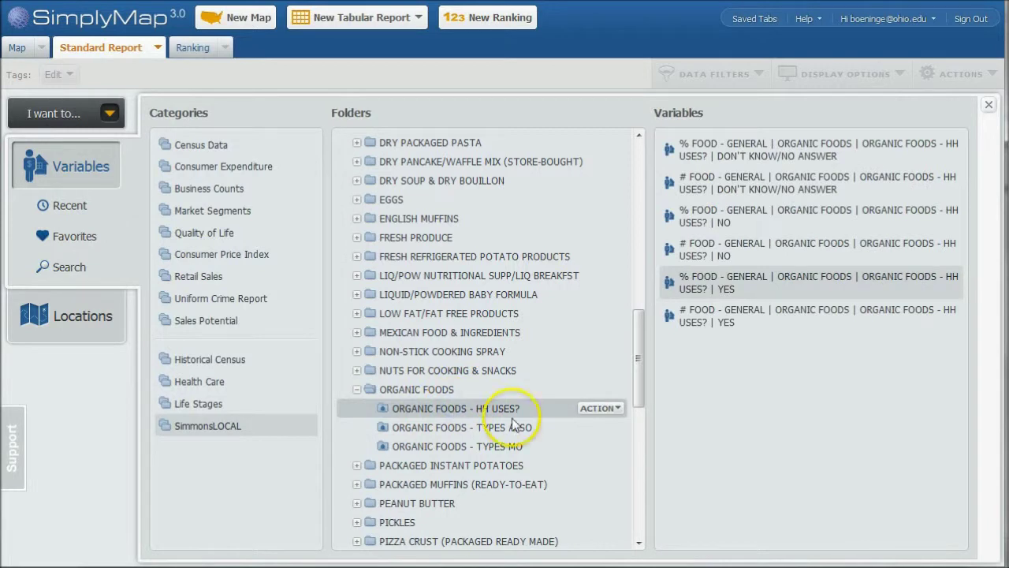
{"action": "left_click", "coordinate": [601, 407]}
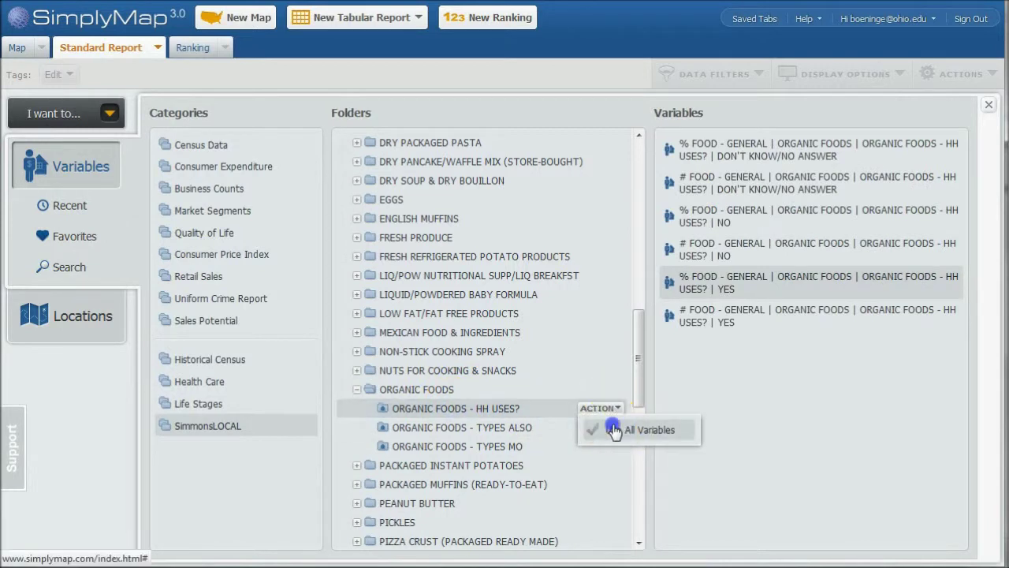
{"action": "left_click", "coordinate": [615, 429]}
{"action": "mouse_move", "coordinate": [457, 446]}
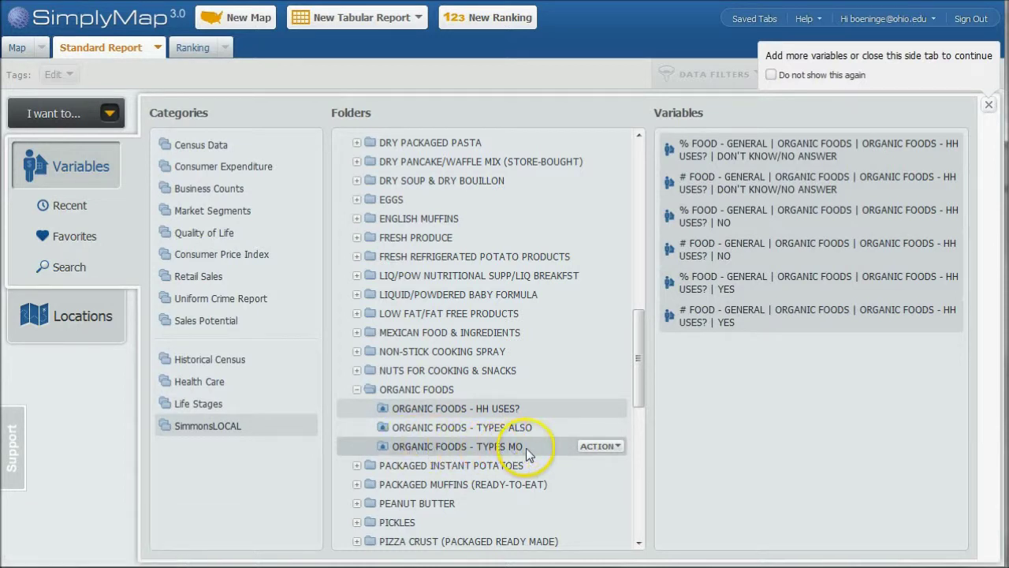
{"action": "left_click", "coordinate": [601, 446]}
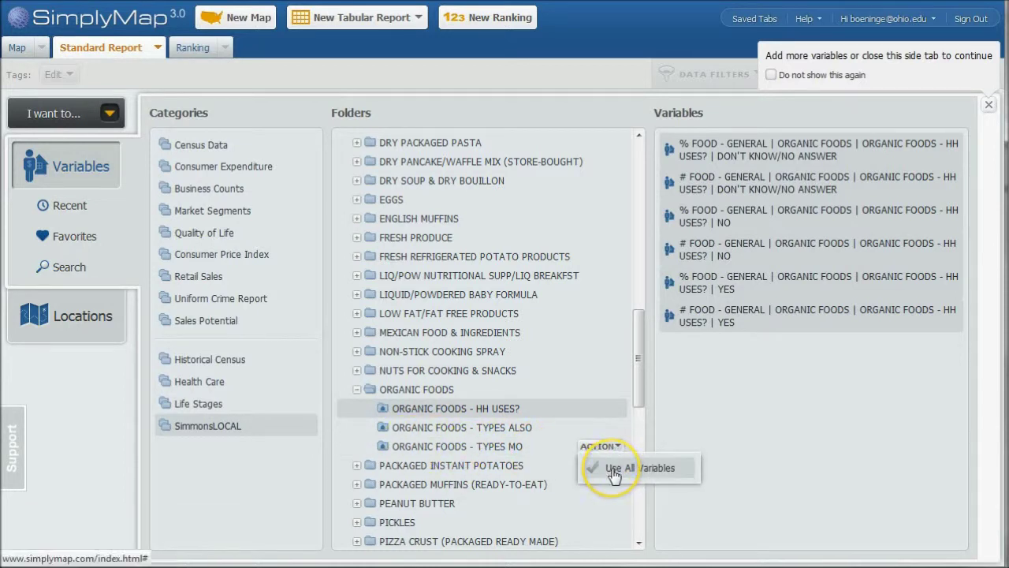
{"action": "left_click", "coordinate": [495, 446]}
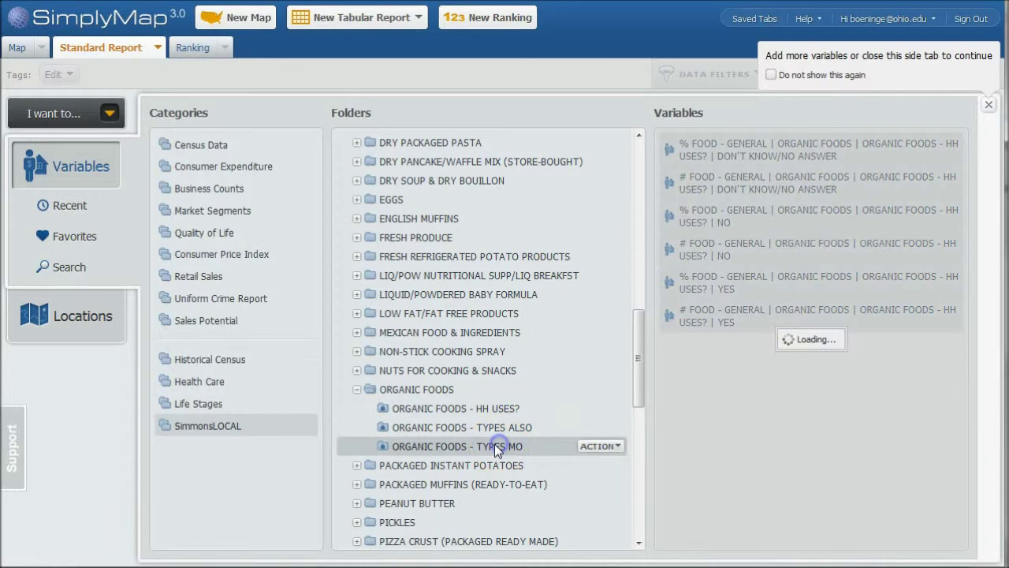
{"action": "left_click", "coordinate": [601, 446]}
{"action": "left_click", "coordinate": [611, 467]}
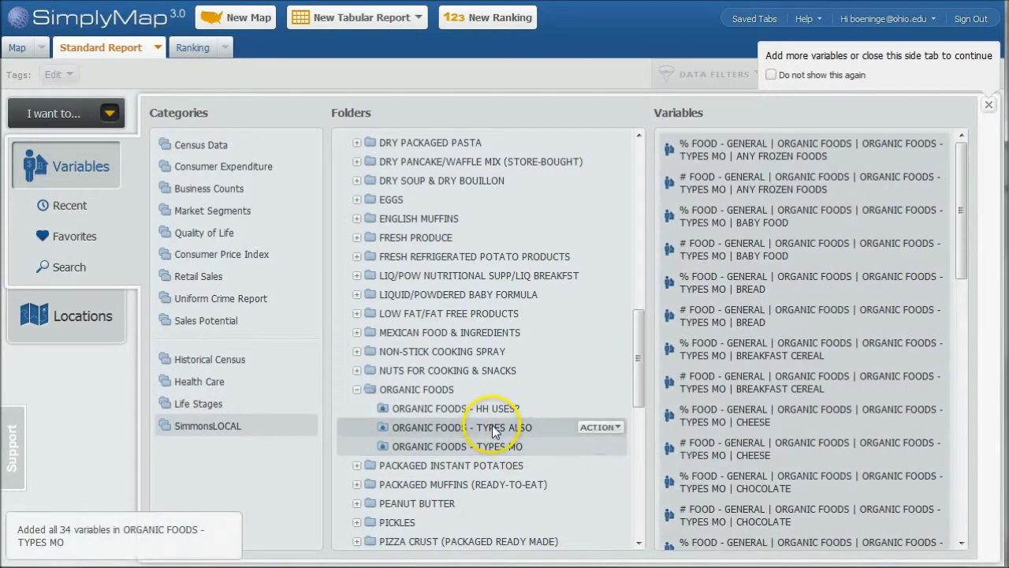
- Add all ORGANIC FOODS - TYPES ALSO variables to the report
{"action": "left_click", "coordinate": [492, 425]}
{"action": "left_click", "coordinate": [597, 426]}
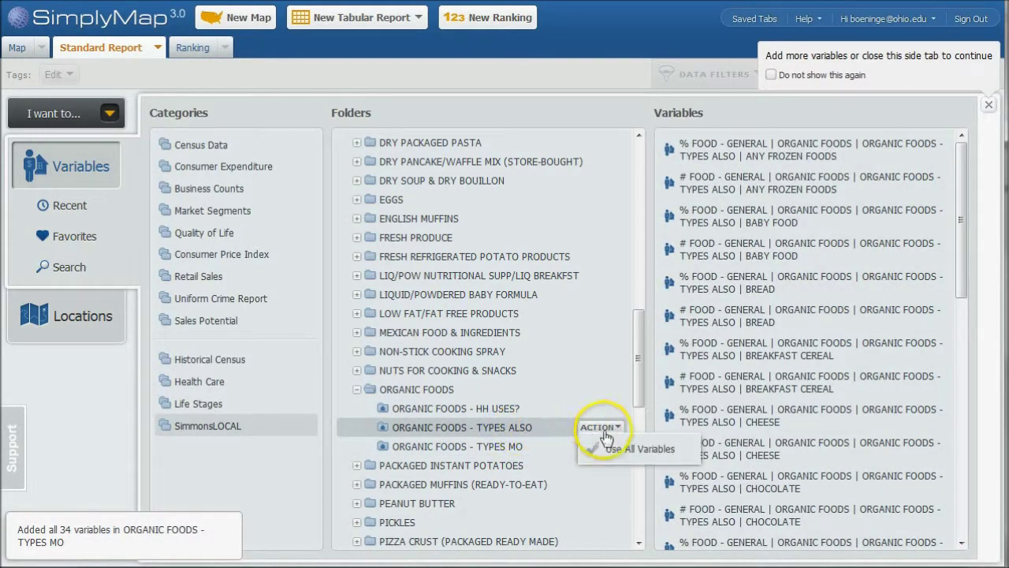
{"action": "left_click", "coordinate": [623, 467]}
{"action": "left_click", "coordinate": [927, 251]}
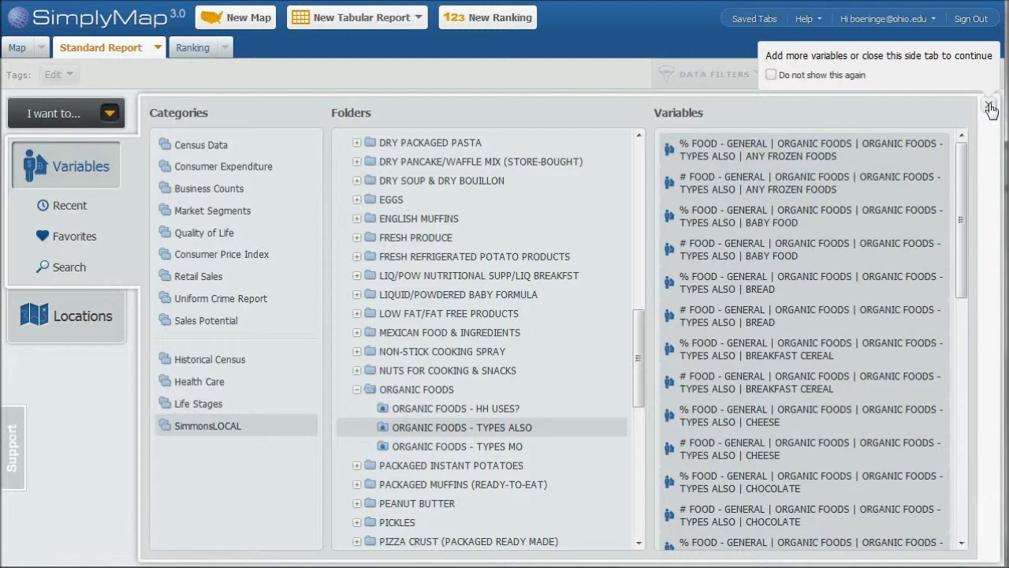
{"action": "left_click", "coordinate": [989, 106]}
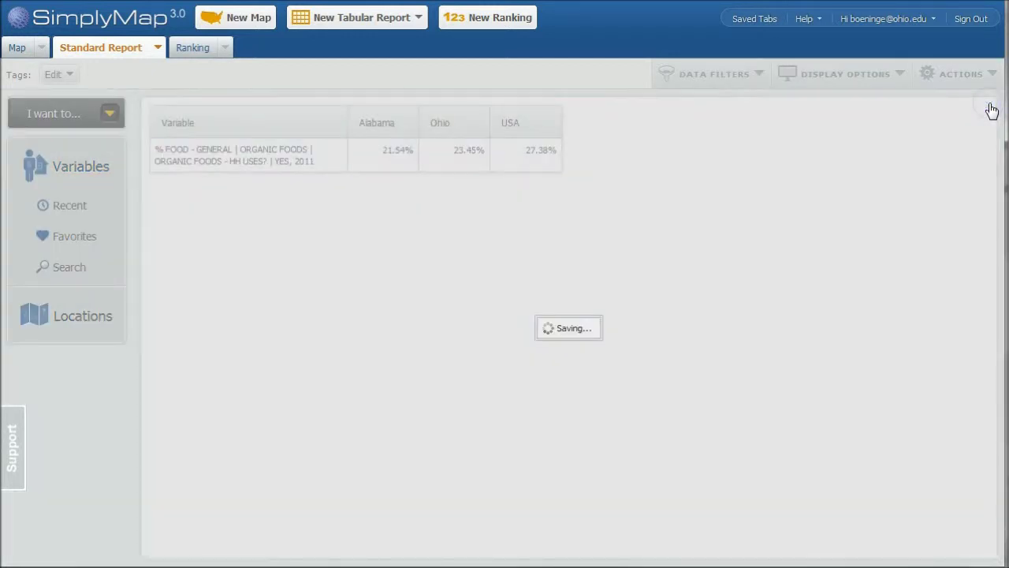
- Wait for the organic-food variables to load for Alabama, Ohio and USA, then begin adding a location
{"action": "left_click", "coordinate": [829, 221]}
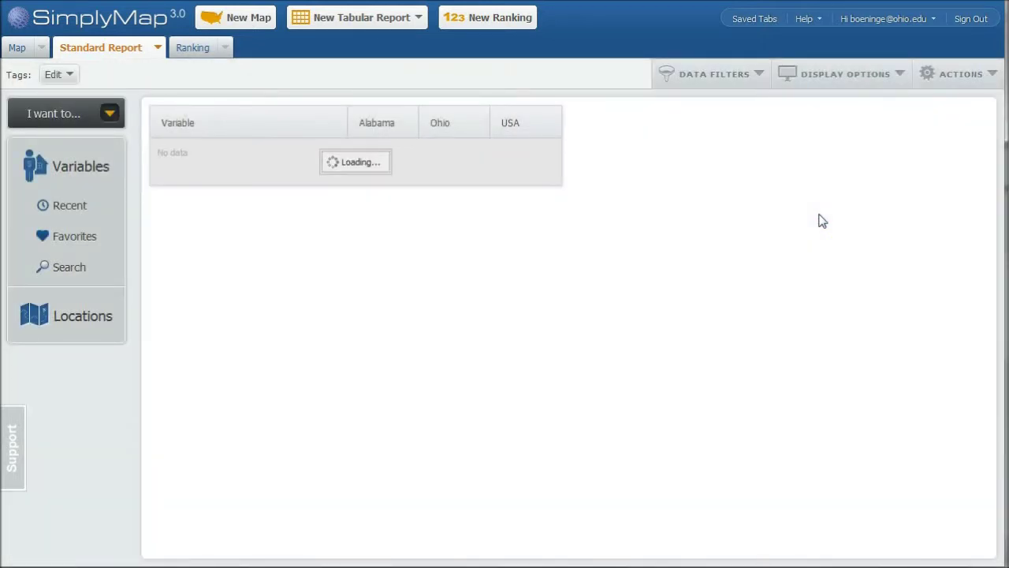
{"action": "left_click", "coordinate": [576, 219]}
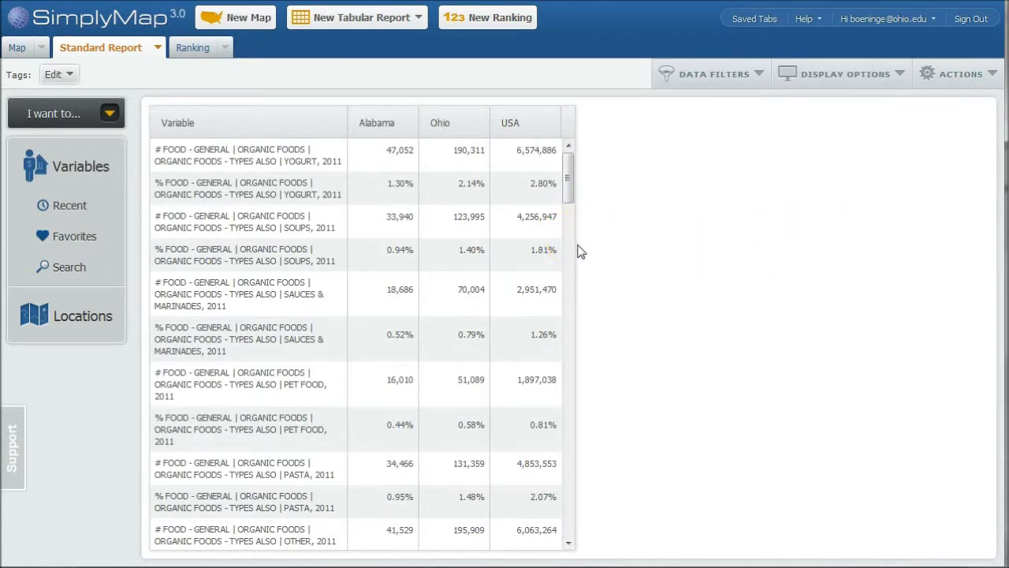
{"action": "left_click", "coordinate": [70, 317]}
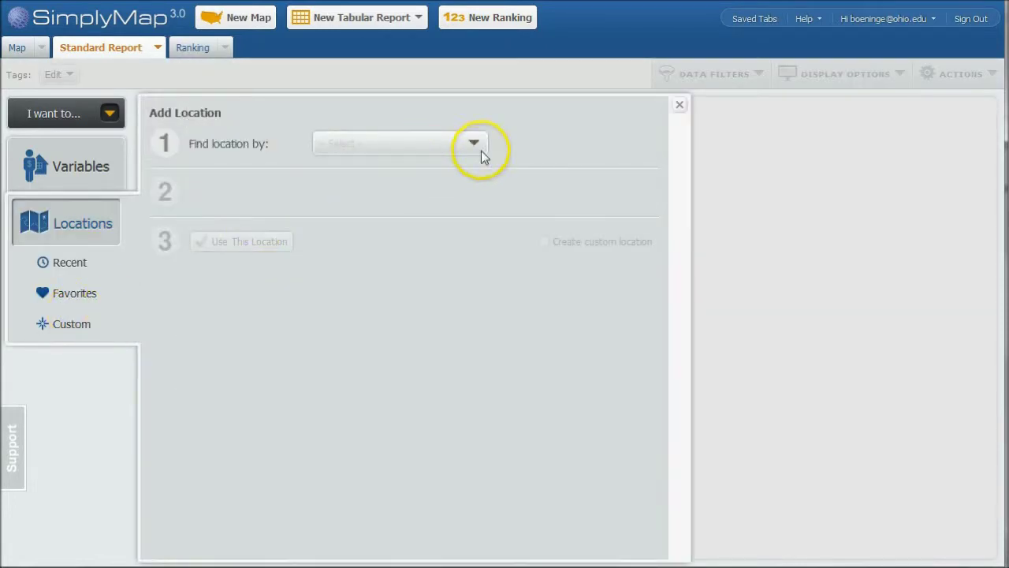
- Add Tennessee as a report location by searching states for 'tenn'
{"action": "left_click", "coordinate": [476, 143]}
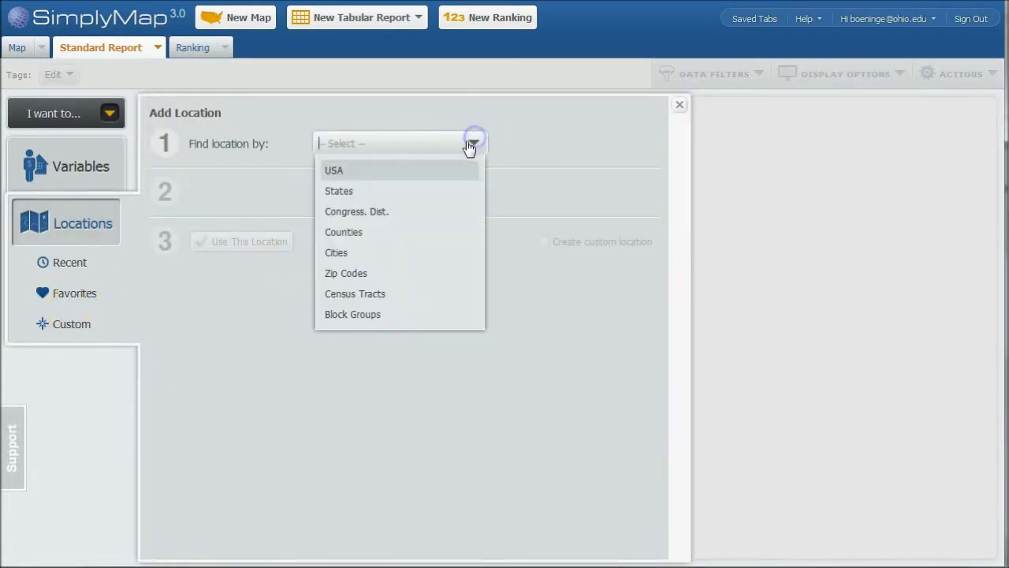
{"action": "left_click", "coordinate": [360, 194]}
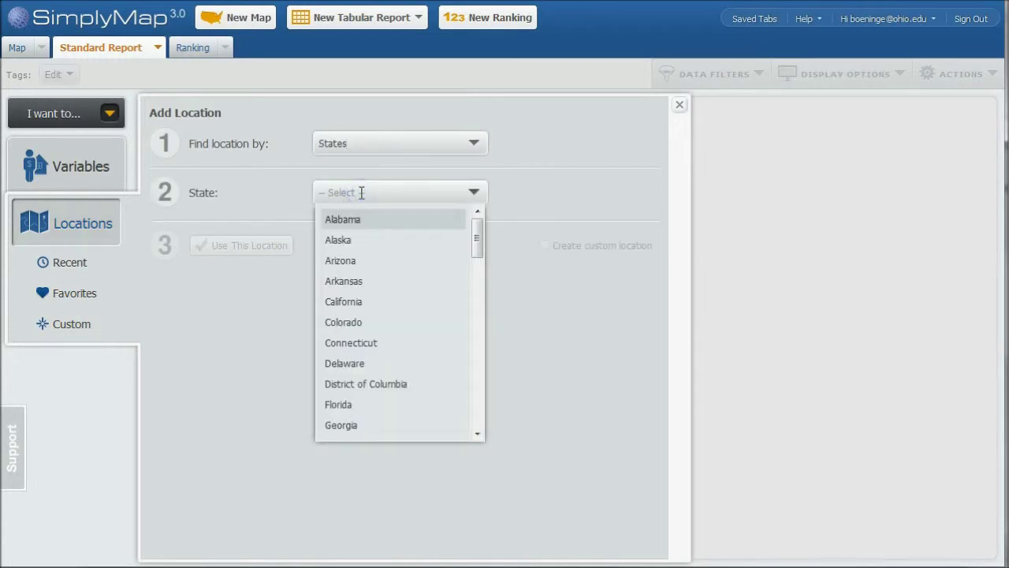
{"action": "type", "text": "tenn"}
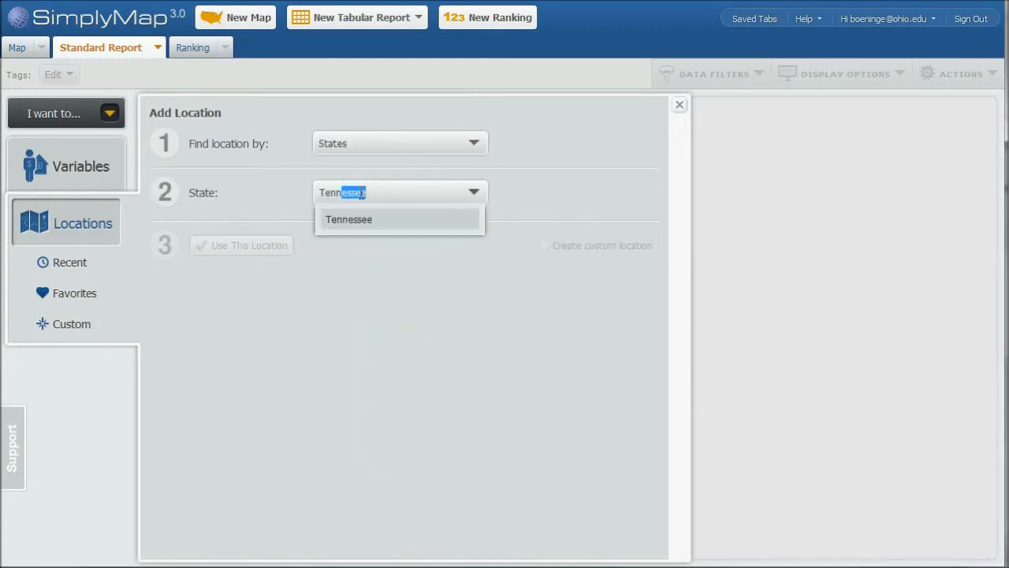
{"action": "left_click", "coordinate": [343, 224]}
{"action": "left_click", "coordinate": [264, 244]}
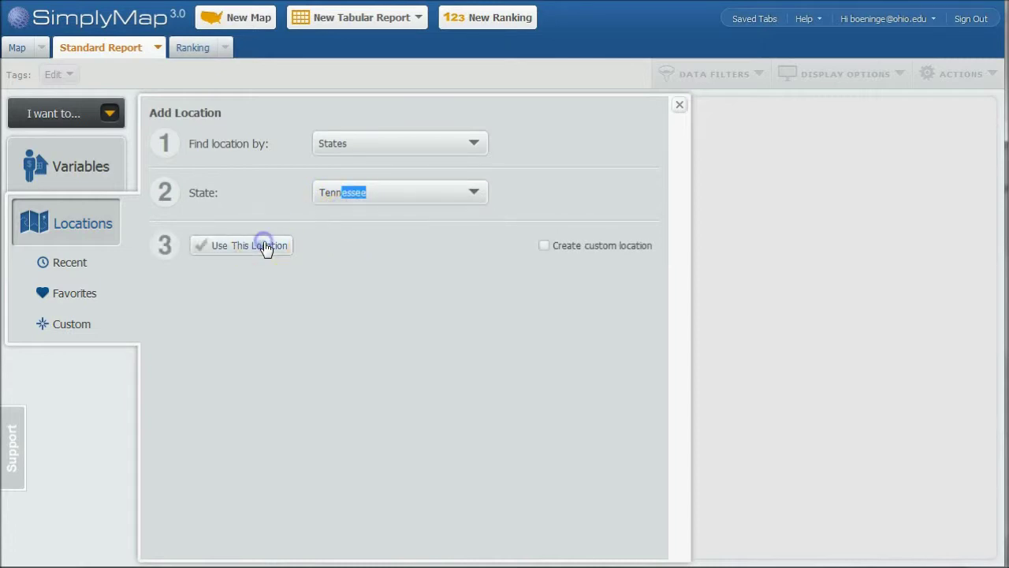
{"action": "left_click", "coordinate": [679, 104]}
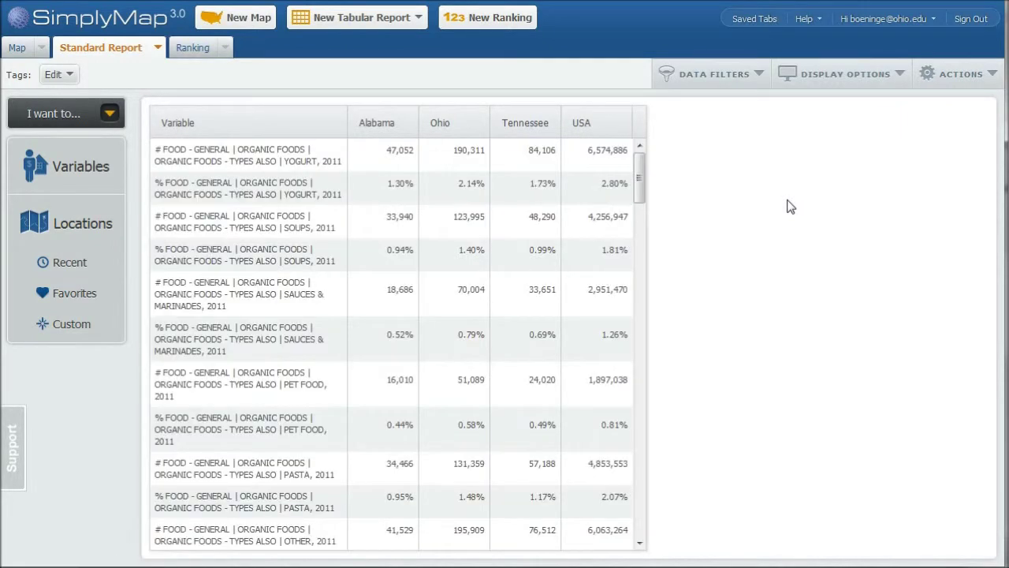
{"action": "left_click", "coordinate": [989, 75]}
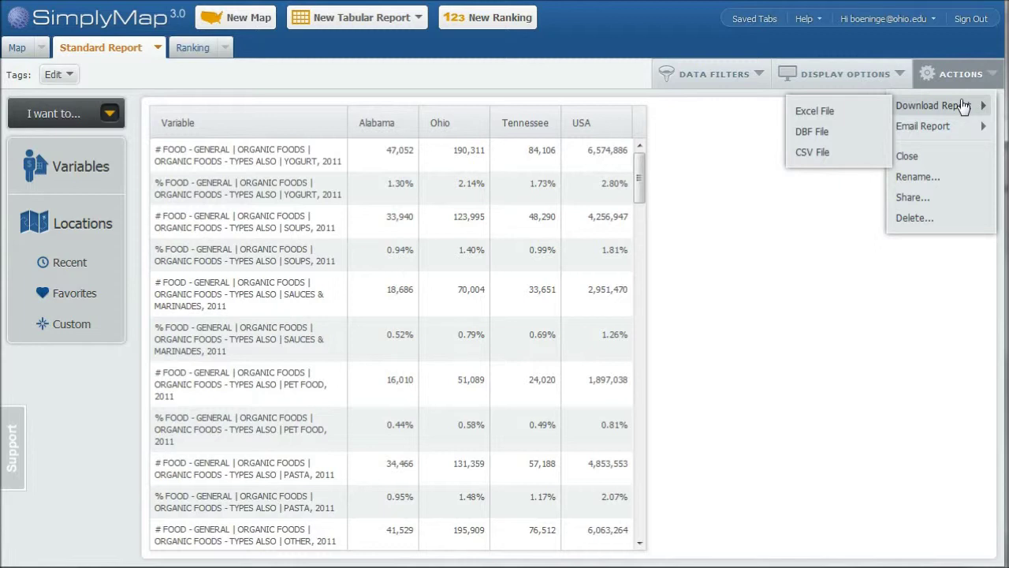
{"action": "left_click", "coordinate": [802, 223]}
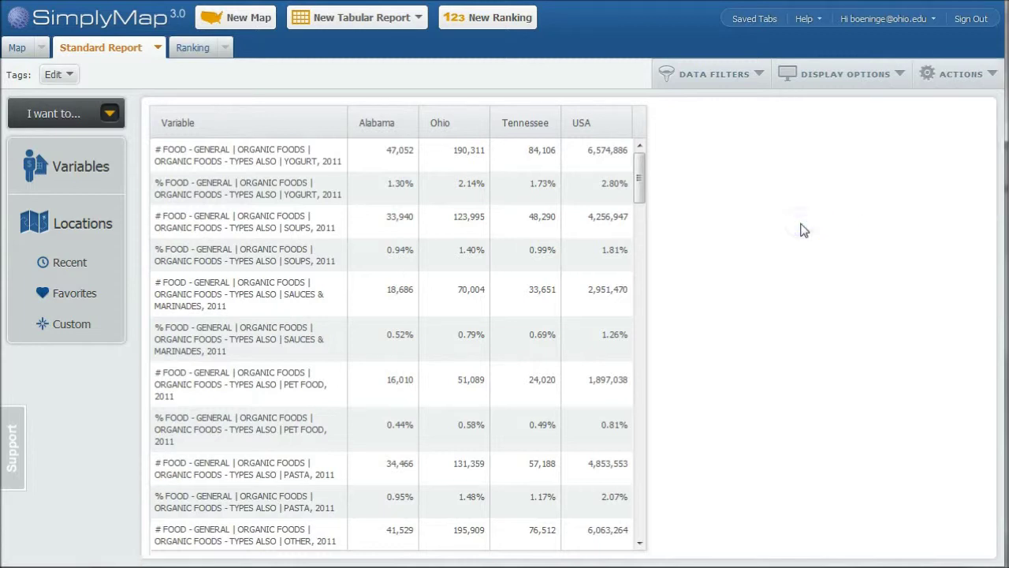